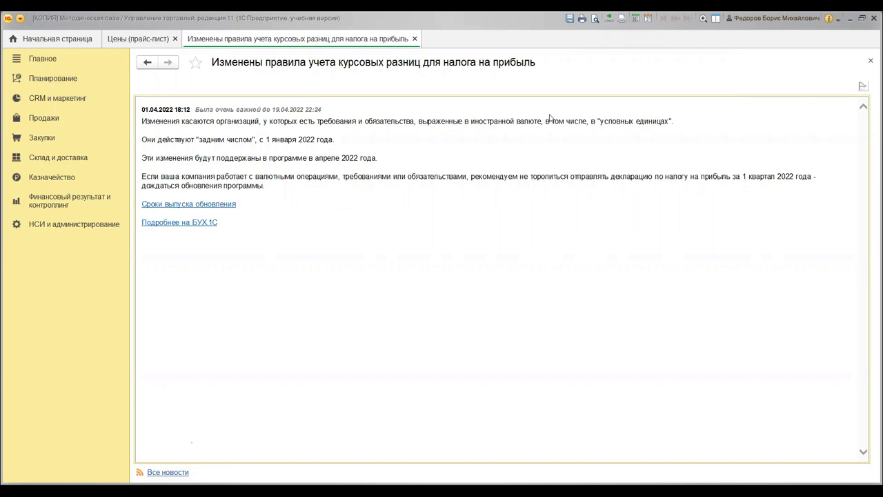
Step: Close the news article about exchange-rate difference rules and view the program and configuration version information
left_click(415, 39)
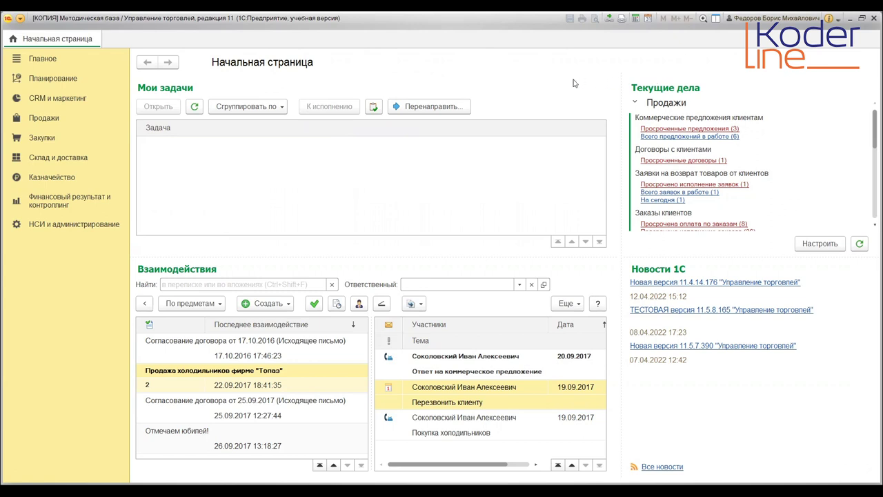
left_click(829, 18)
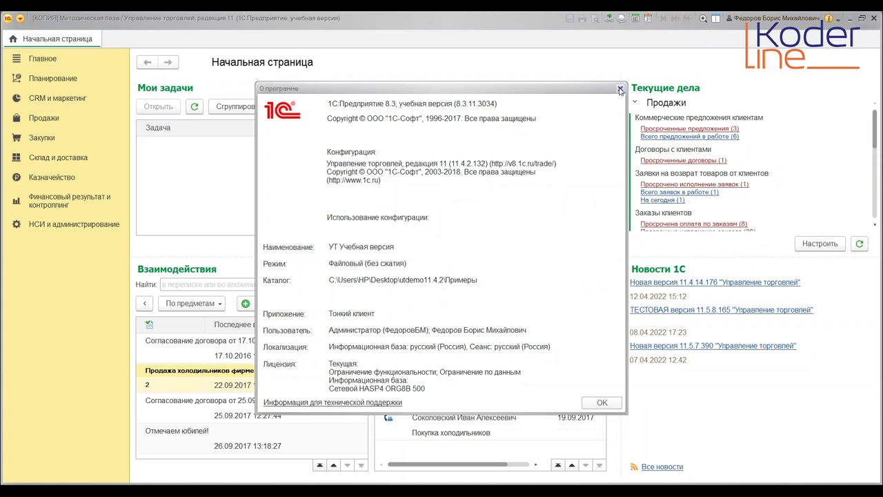
key("Escape")
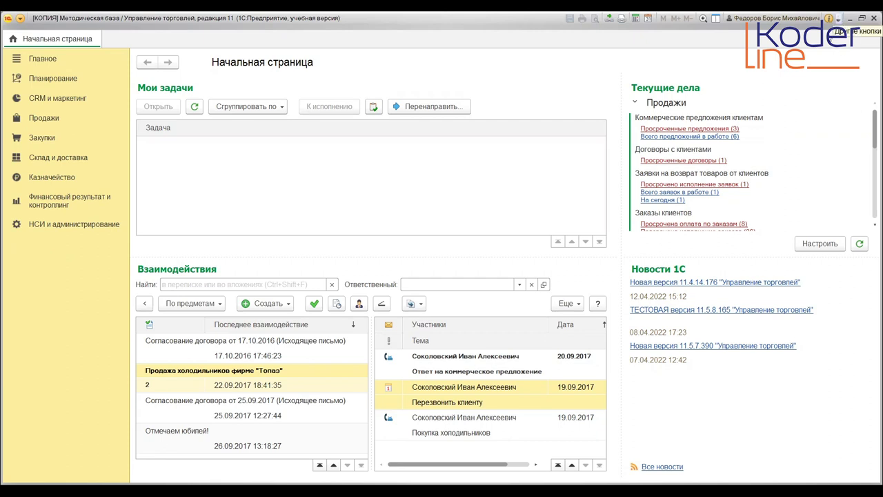
Step: View the list of commands that can be added to or removed from the title bar, leaving the selection as it is
left_click(837, 19)
mouse_move(817, 34)
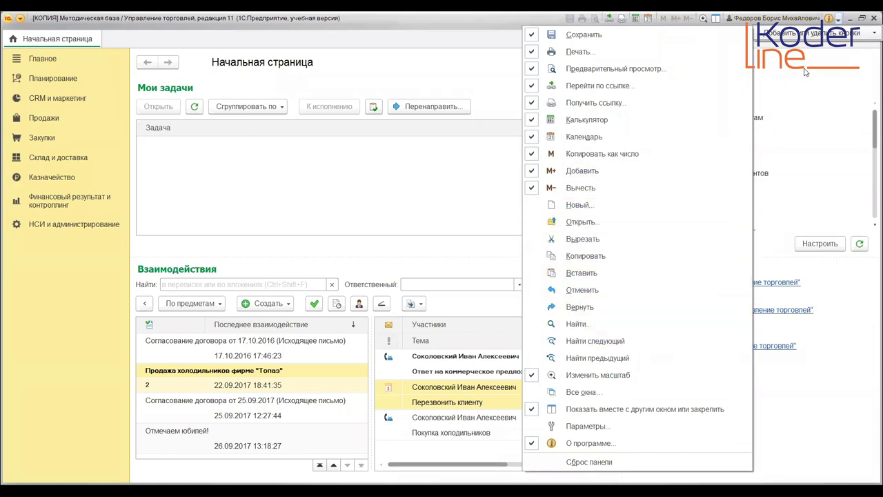
left_click(649, 18)
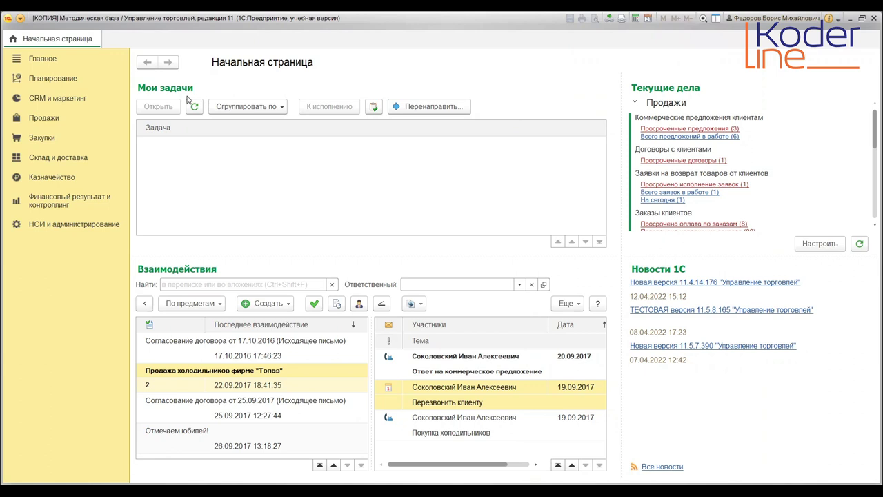
Step: Look through the interactions and the "Текущие дела" list on the home page, and refresh the current tasks
left_click(222, 387)
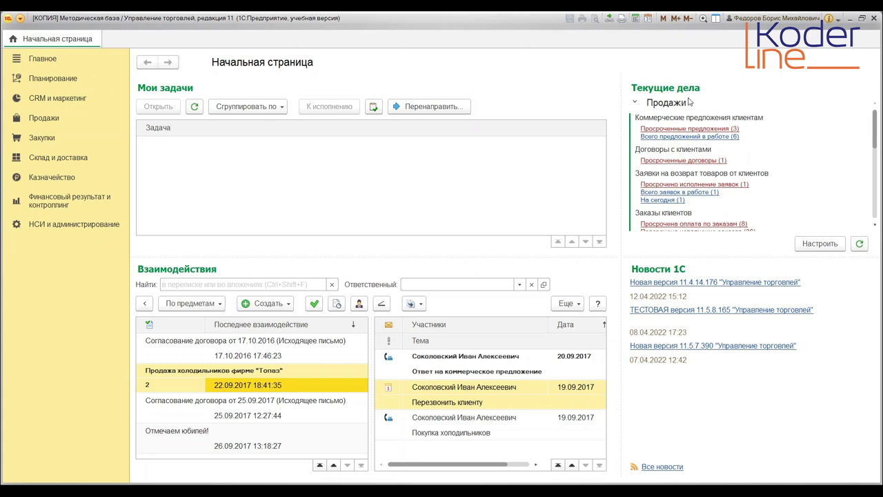
scroll(692, 124, "down", 5)
scroll(699, 141, "down", 5)
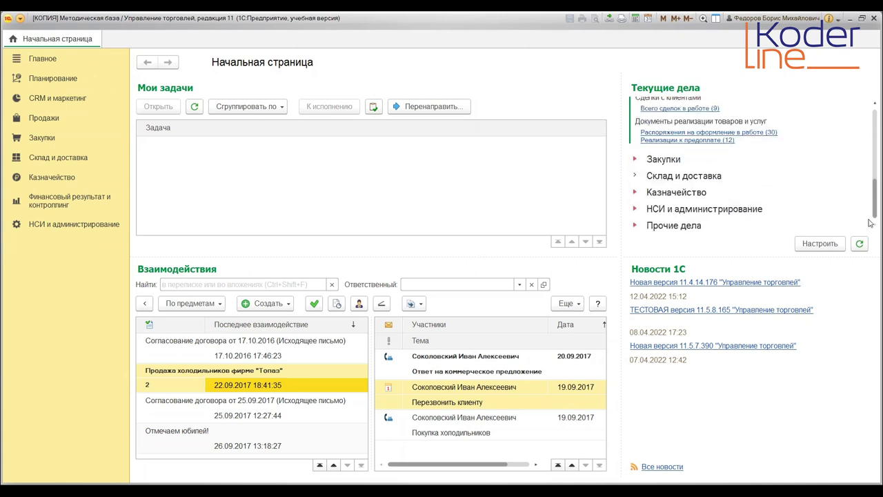
scroll(869, 226, "up", 5)
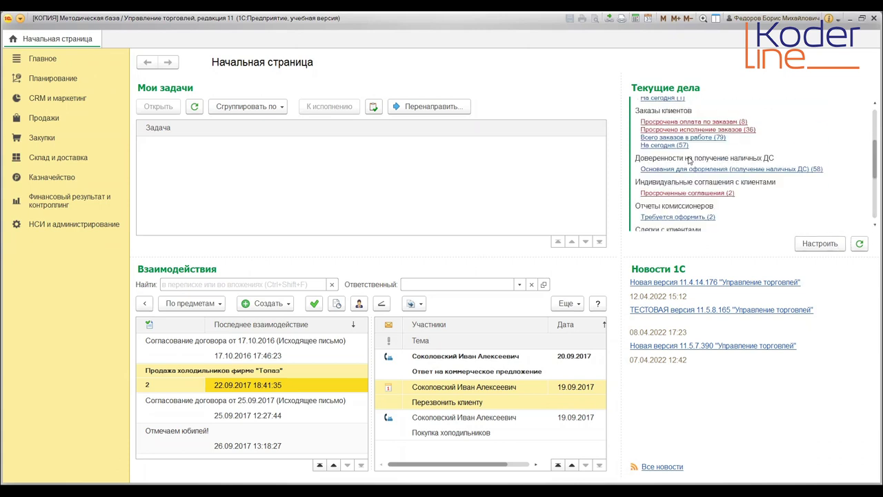
left_click(859, 244)
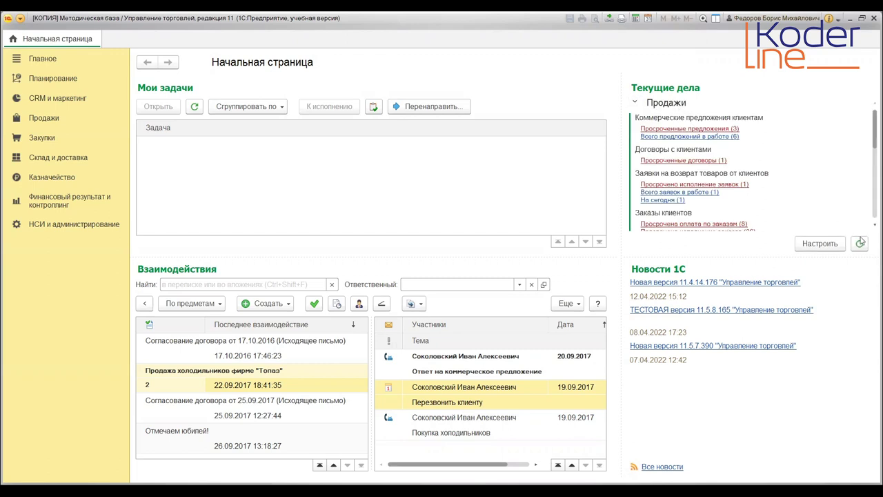
Step: Review the displayed tasks and the automatic update option in the "Текущие дела" settings, and close them without changes
left_click(819, 243)
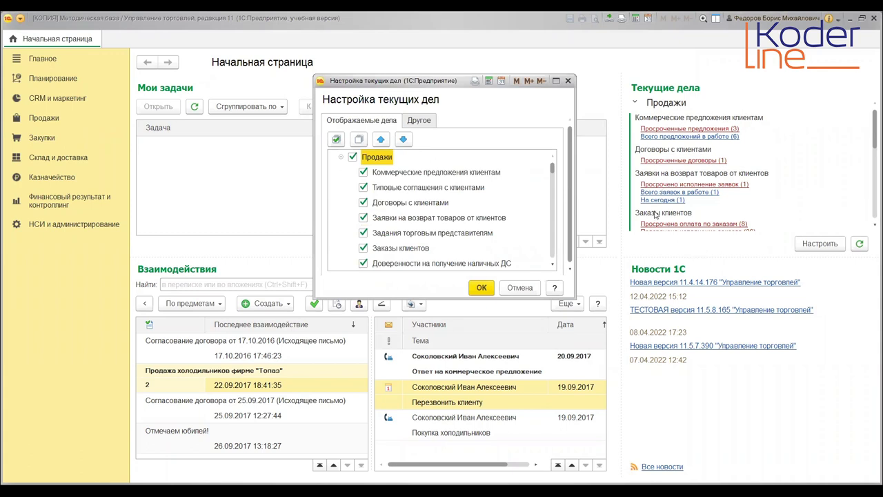
mouse_move(552, 168)
left_mouse_down()
mouse_move(564, 255)
mouse_move(552, 158)
left_mouse_up()
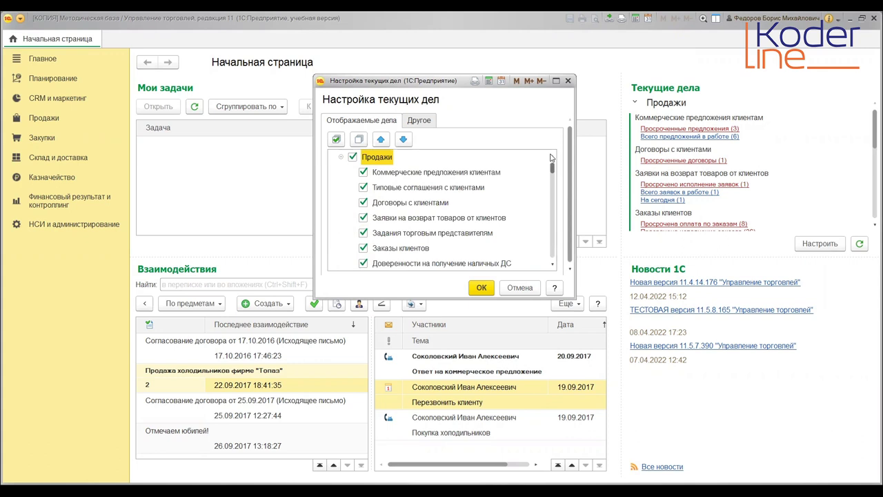
left_click(428, 122)
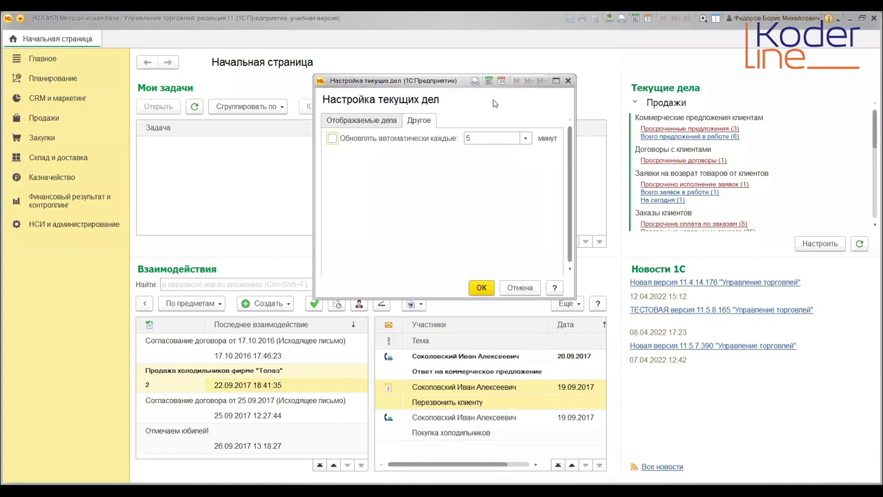
left_click(567, 81)
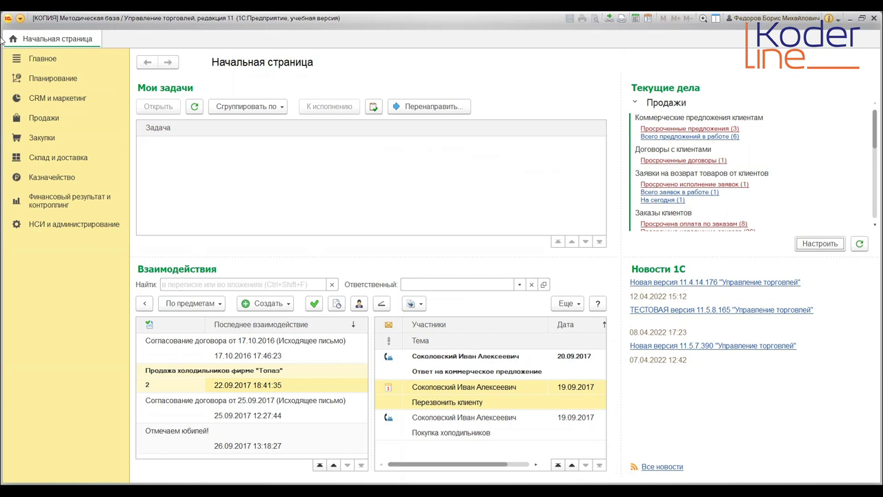
Step: Review the home page settings for available forms and both columns, and accept the existing layout
left_click(20, 20)
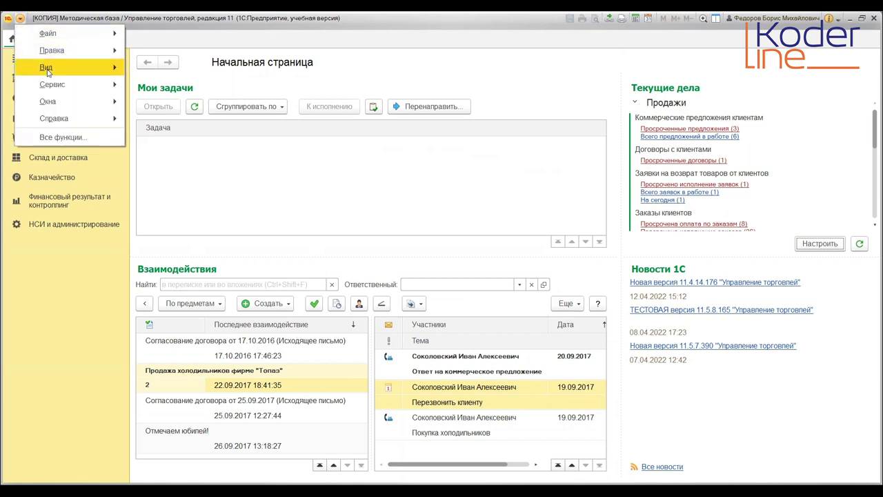
mouse_move(51, 84)
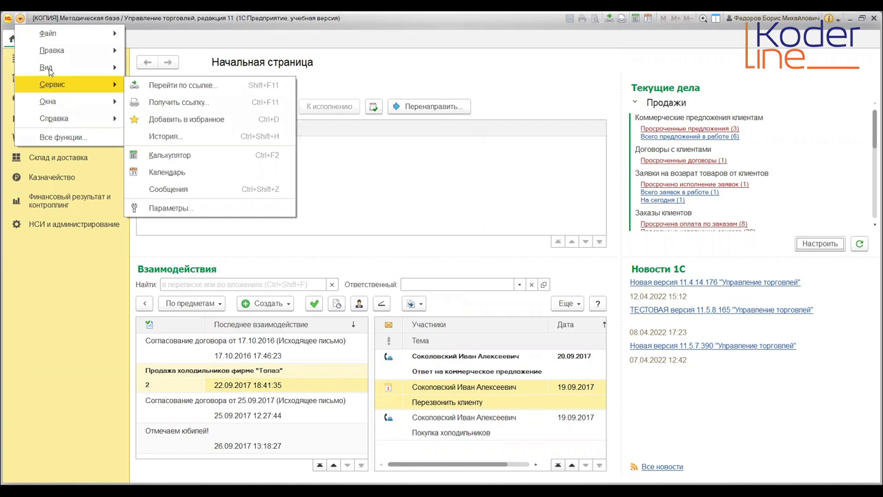
mouse_move(109, 67)
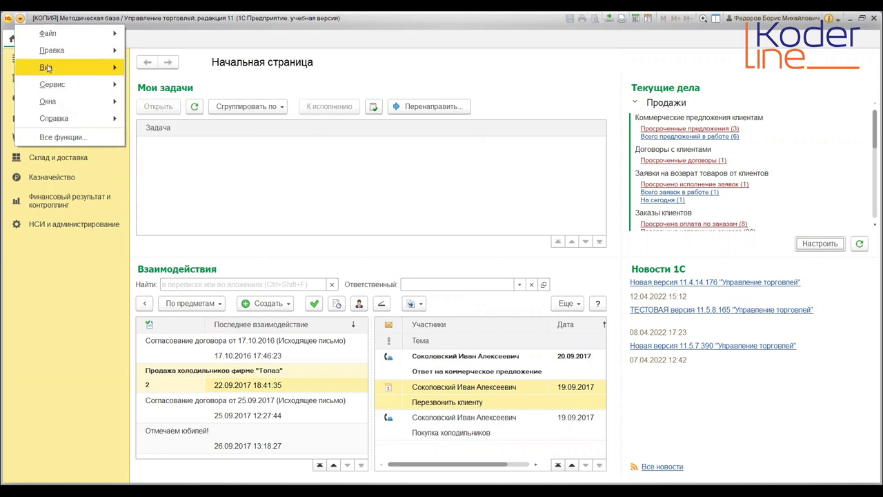
mouse_move(46, 68)
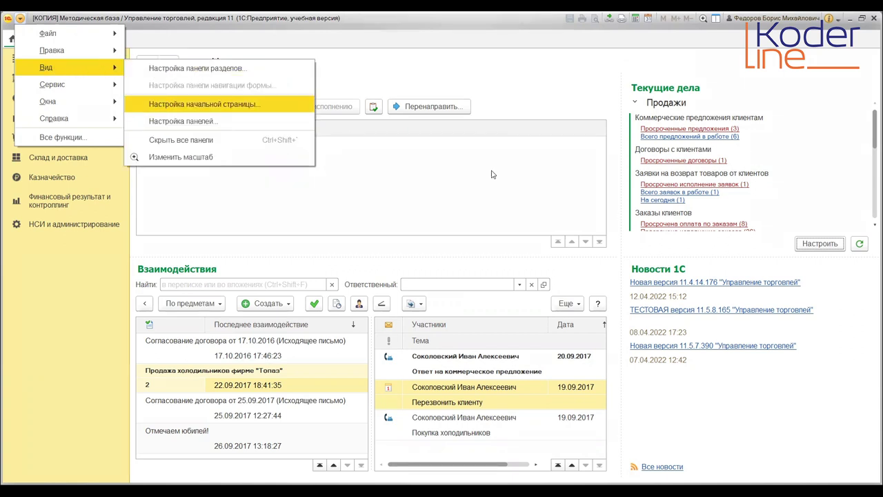
key("Return")
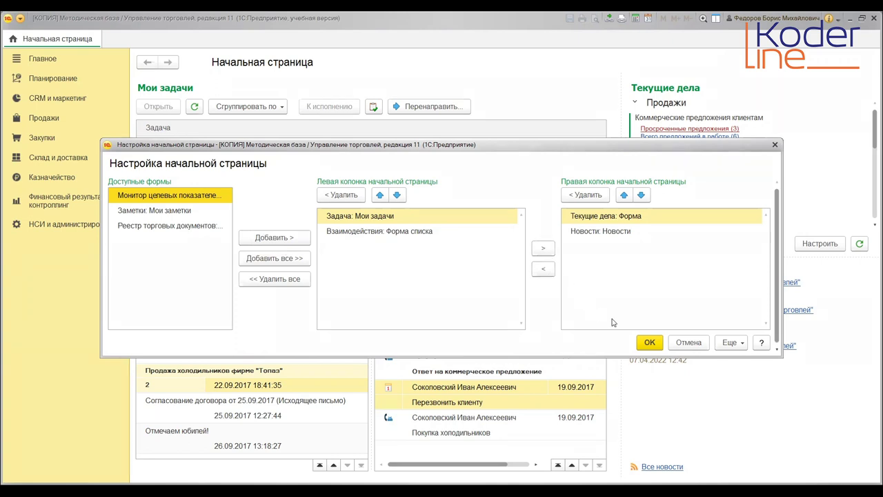
left_click(650, 343)
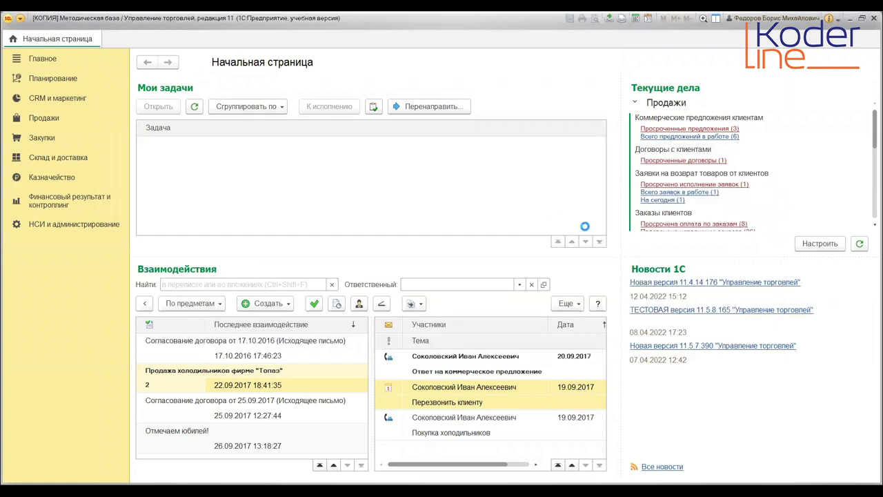
Step: Review the selected sections and the display options in the section panel settings, and close them without changes
left_click(20, 20)
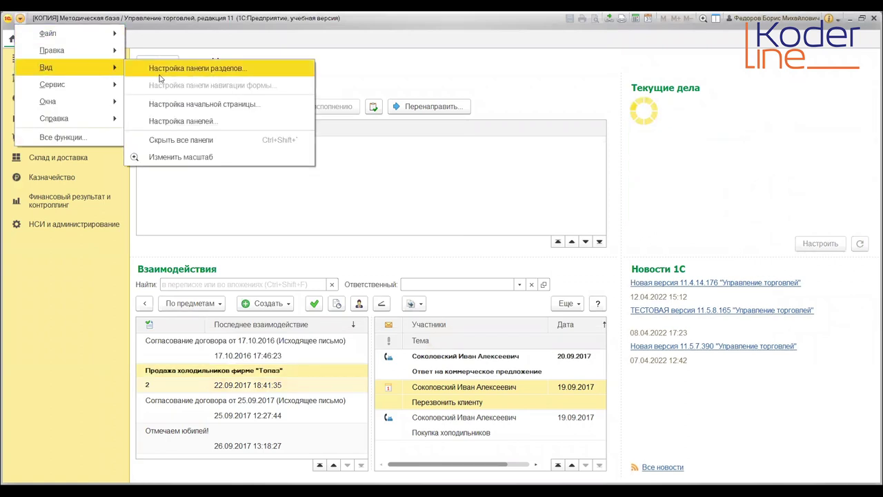
key("Return")
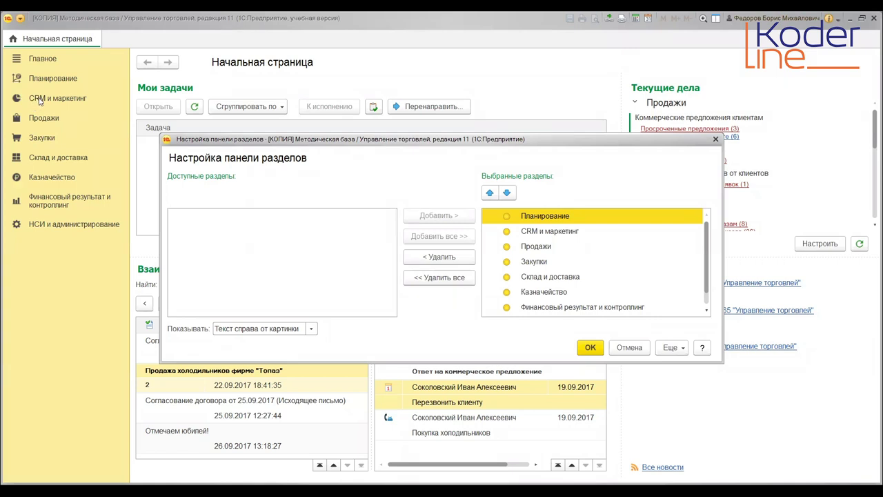
left_click(310, 329)
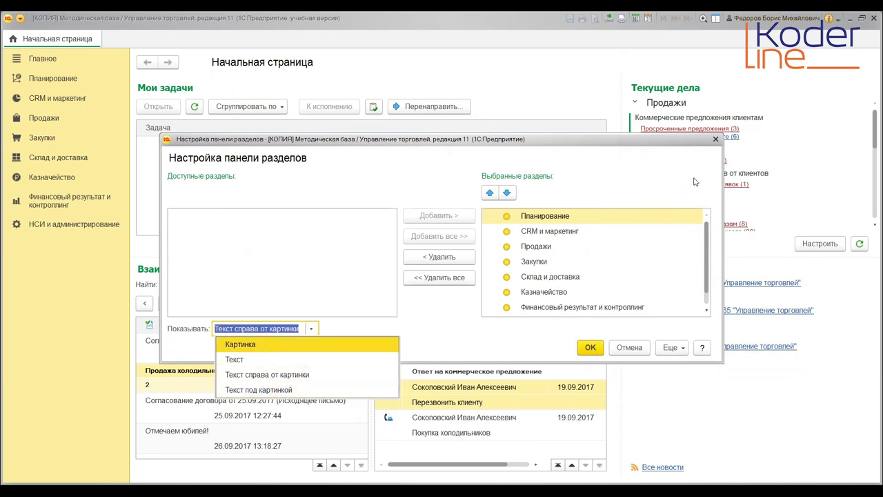
left_click(715, 141)
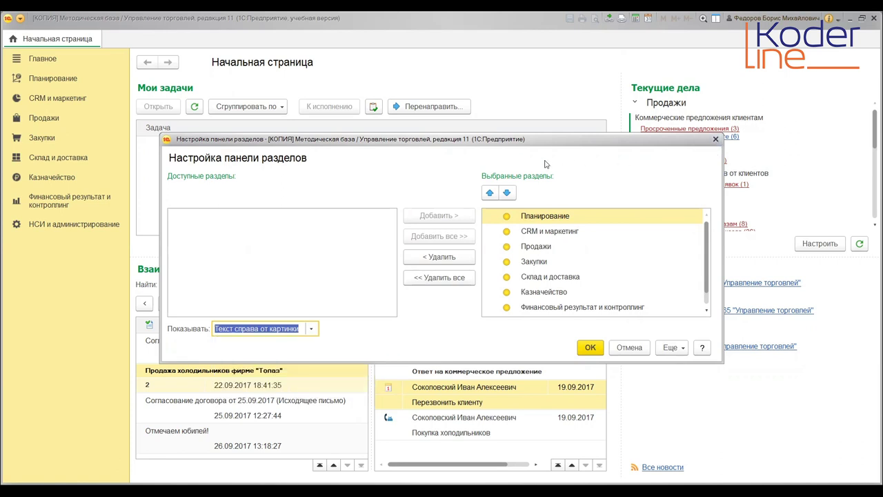
left_click(715, 141)
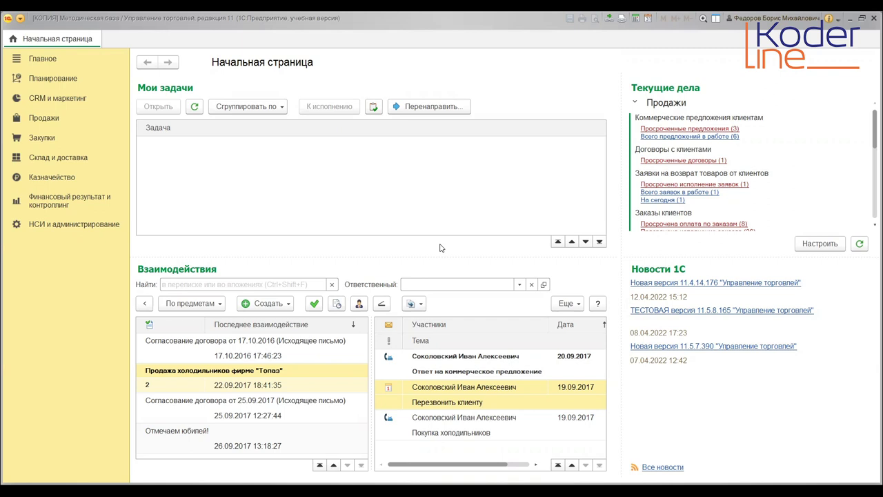
Step: Open the second import goods receipt dated 15.01.2022 from the list of all purchase documents and show its goods
left_click(38, 138)
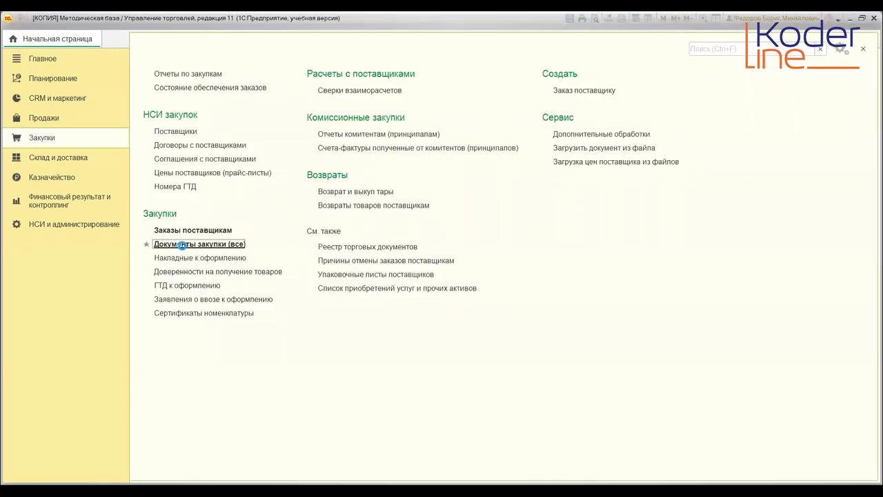
left_click(218, 250)
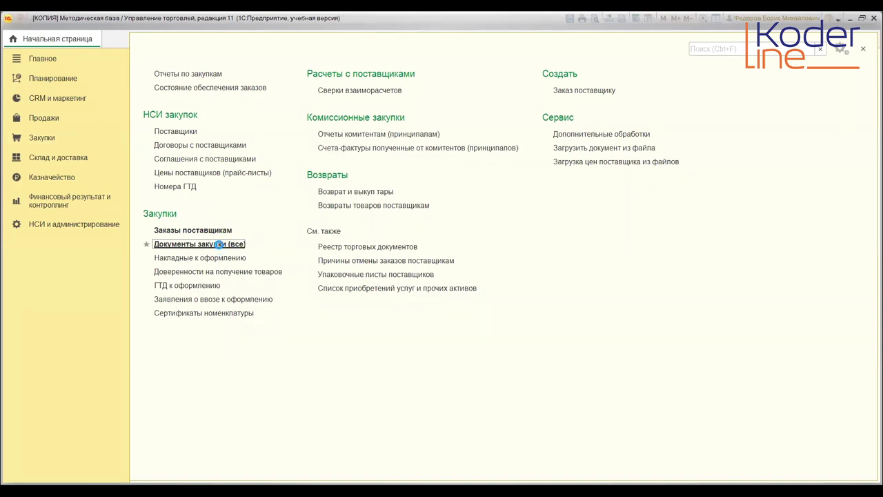
left_click(227, 247)
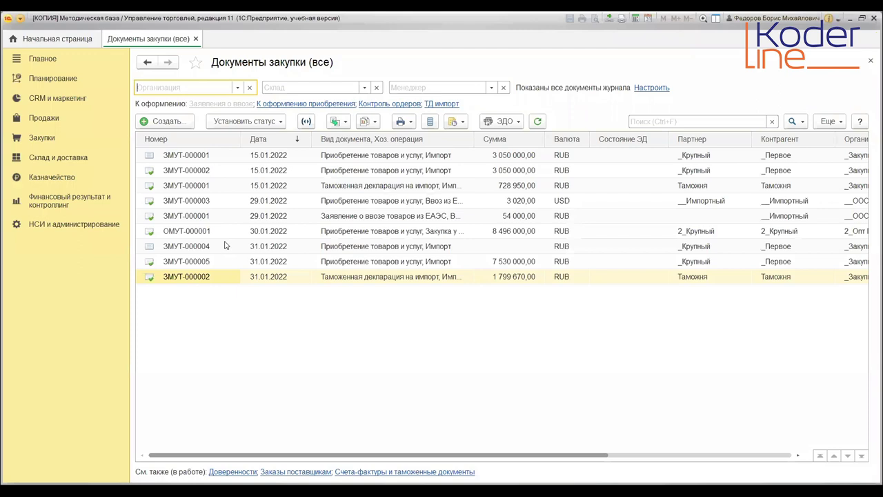
double_click(348, 170)
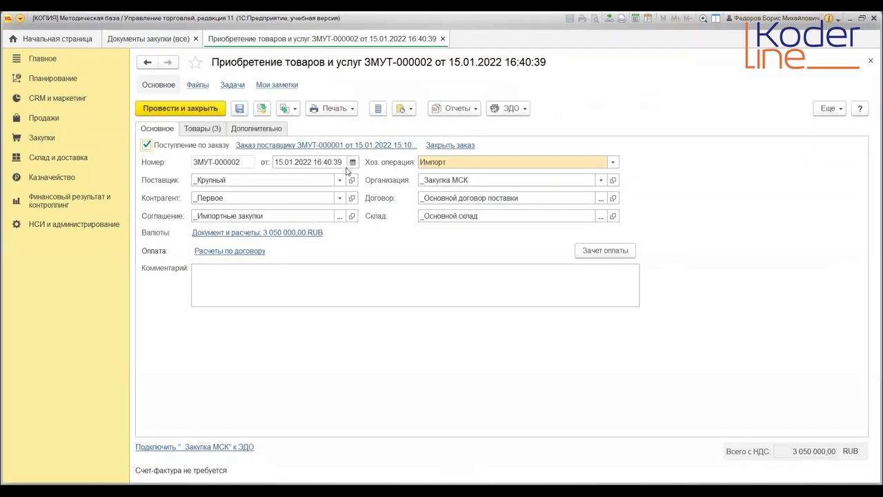
left_click(201, 128)
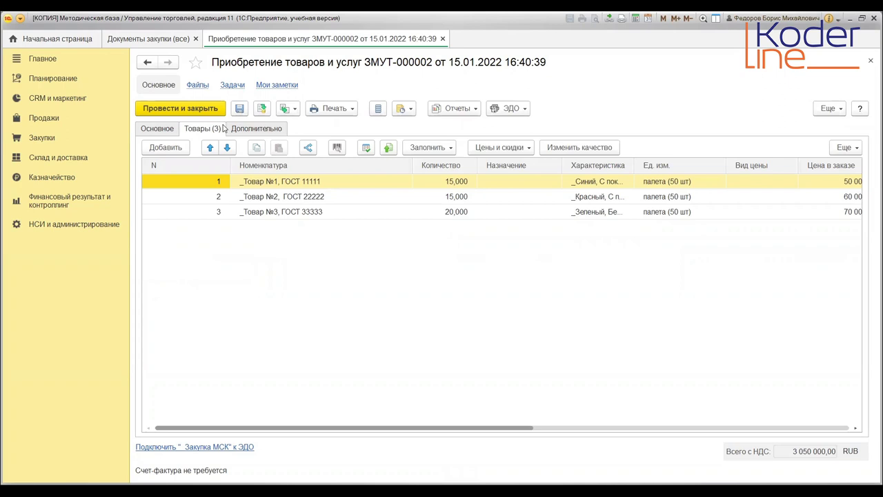
Step: Create an "Установка цен номенклатуры" document based on the open goods receipt
left_click(295, 111)
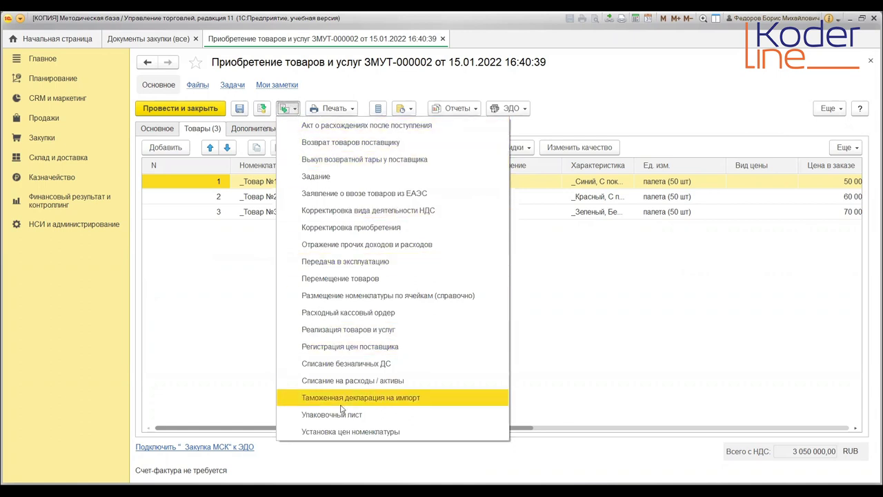
left_click(343, 432)
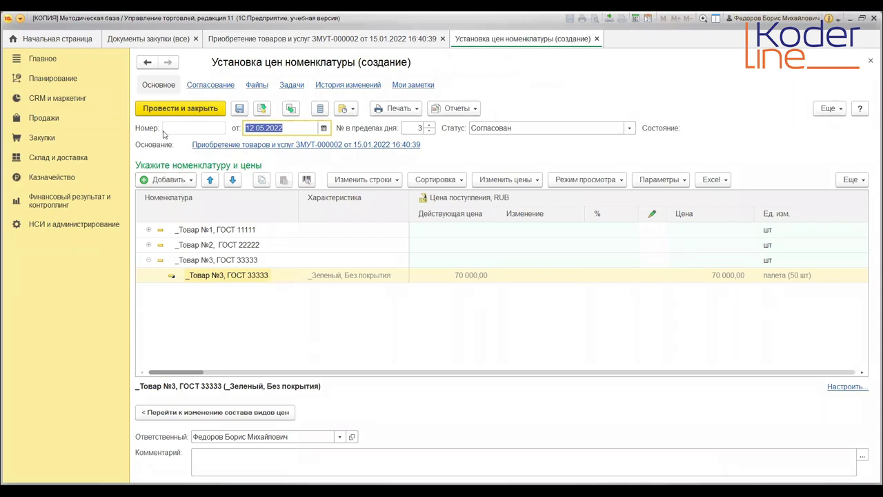
Step: Expand _Товар №1 and _Товар №2 and review the prices of all three items across the price type columns
left_click(149, 229)
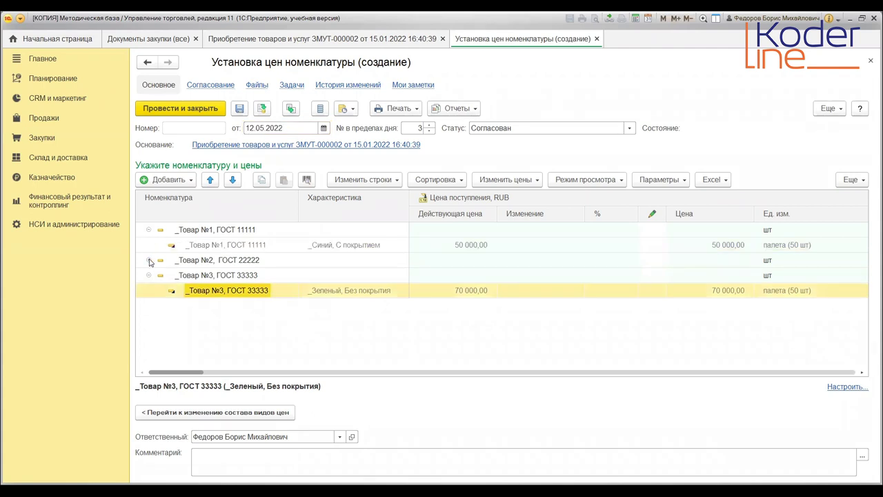
left_click(149, 261)
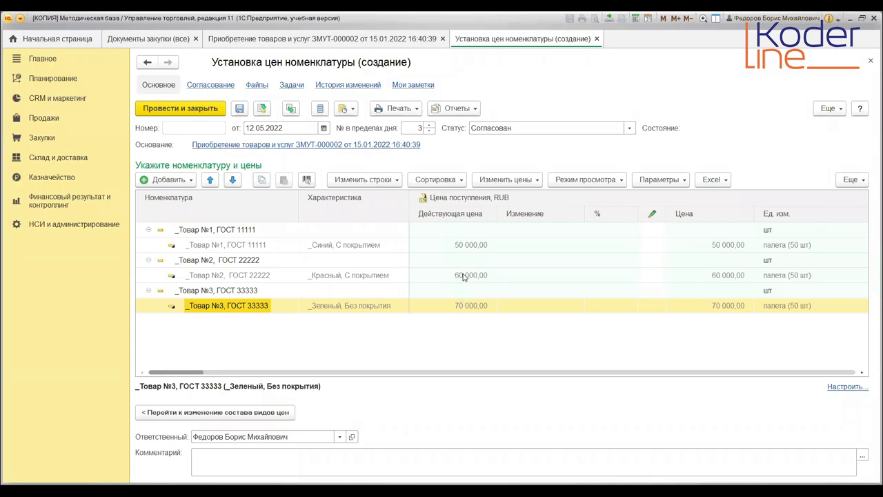
left_click_drag(180, 373, 207, 376)
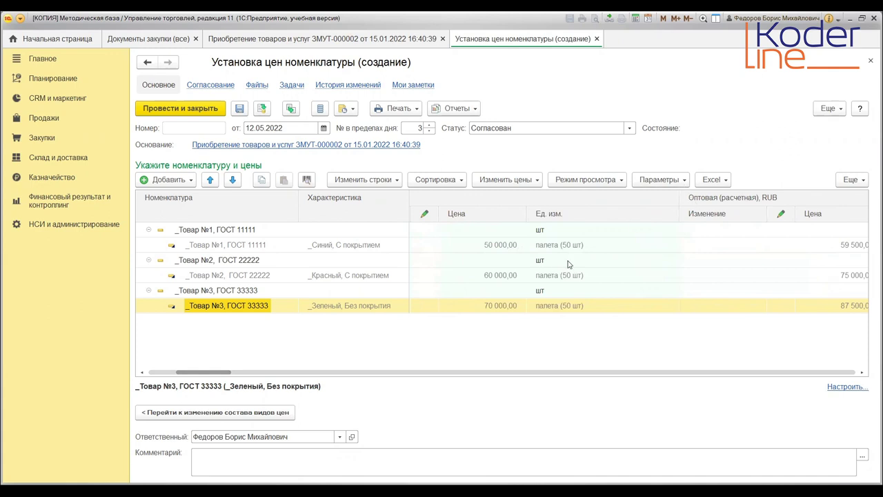
left_click_drag(230, 373, 253, 374)
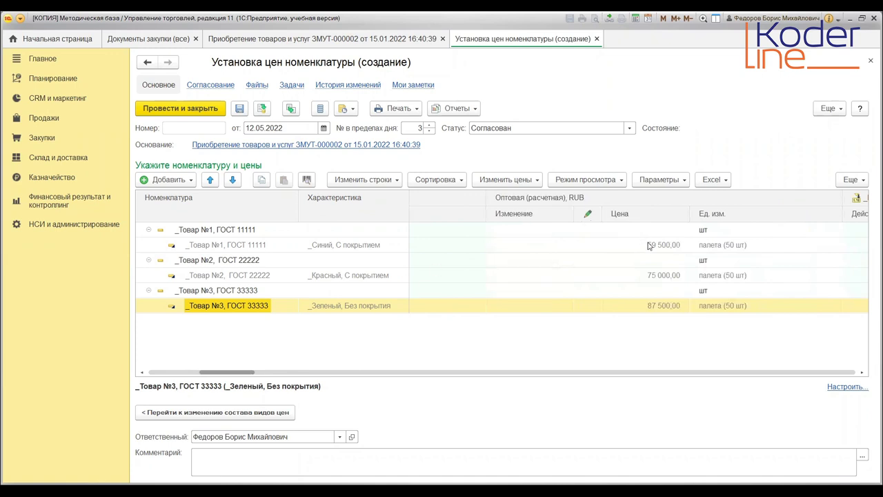
left_click_drag(216, 375, 262, 375)
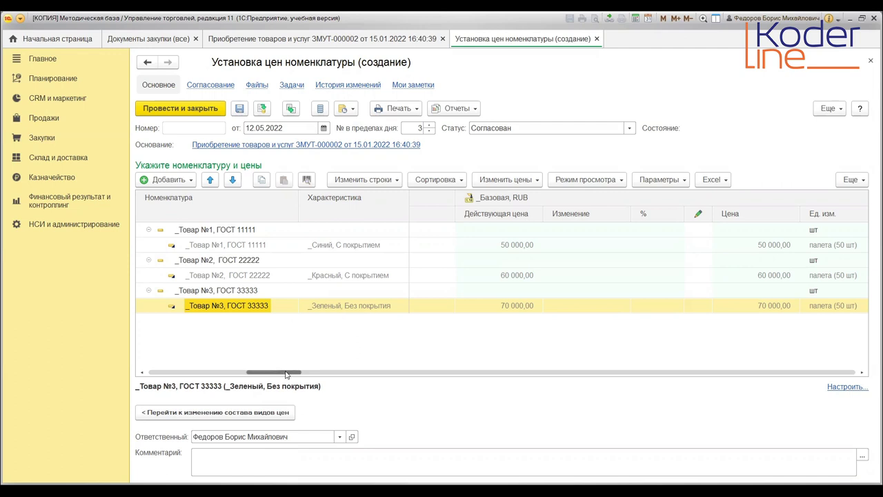
left_click_drag(287, 374, 163, 371)
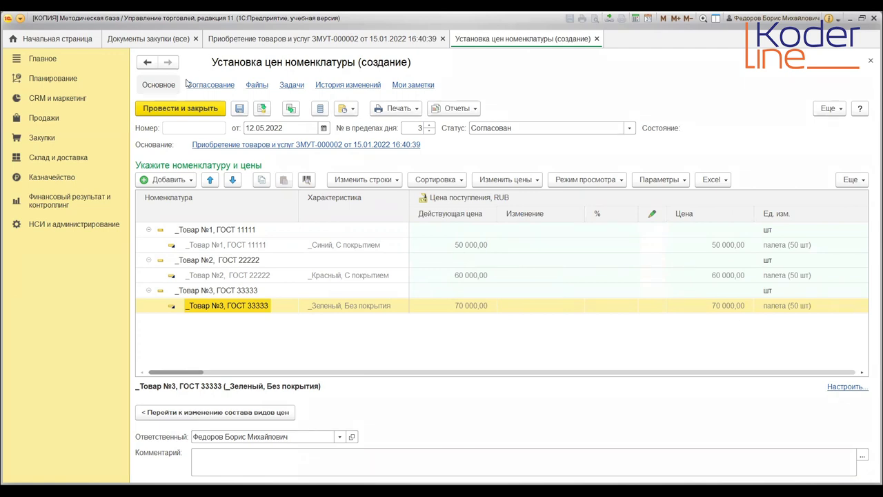
Step: Review the displayed-information settings for current prices, markup amount and markup percentage, and apply them with all options enabled
left_click(850, 388)
left_click_drag(692, 319, 680, 254)
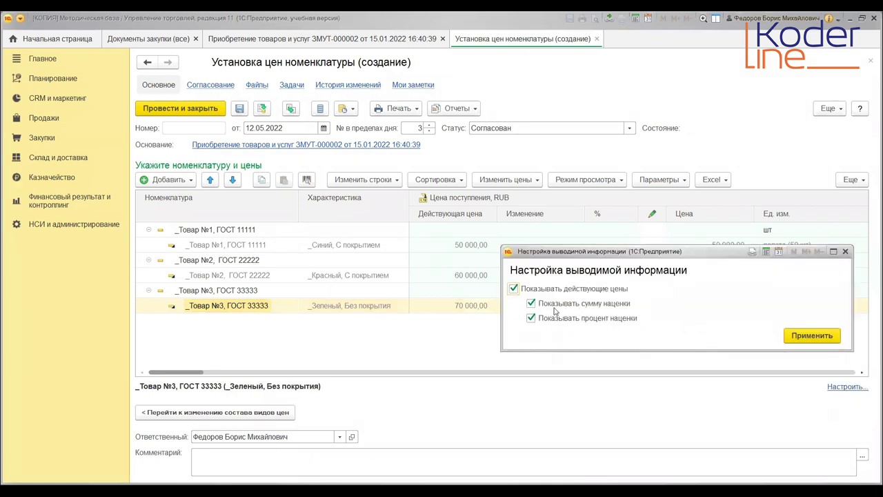
left_click(811, 335)
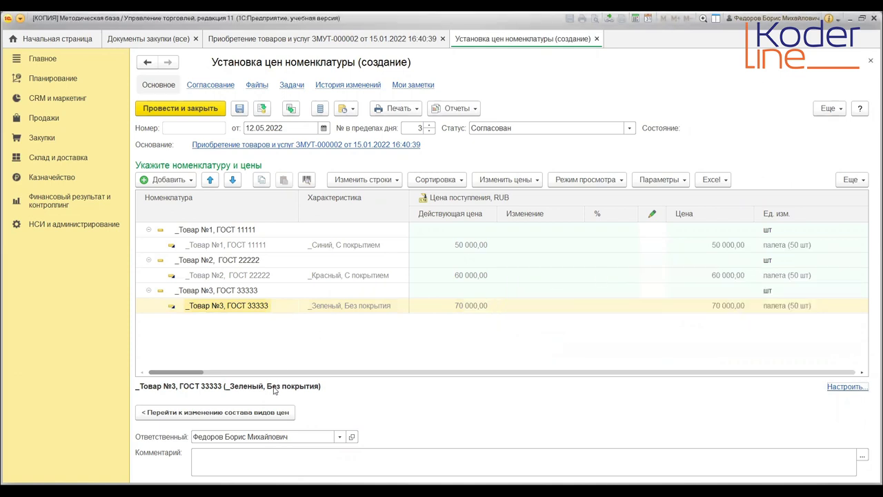
Step: Discard the open price-setting document and create a new "Установка цен номенклатуры" based on the same goods receipt
left_click(238, 412)
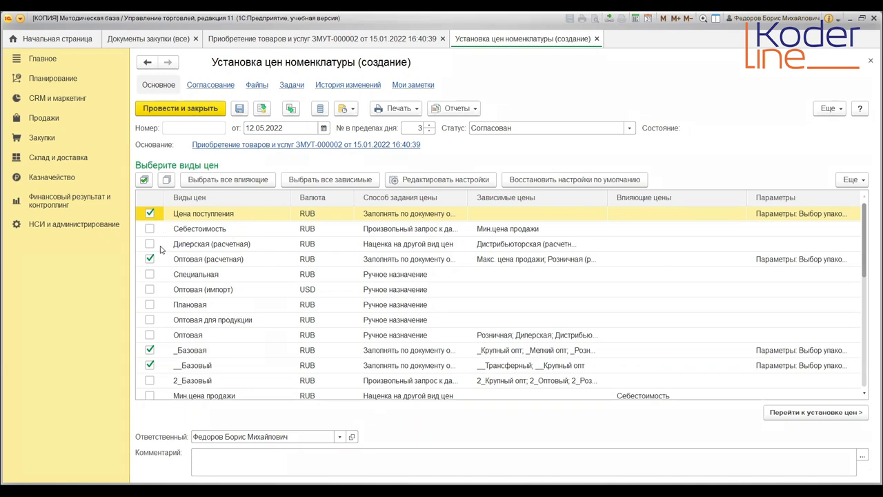
left_click(871, 60)
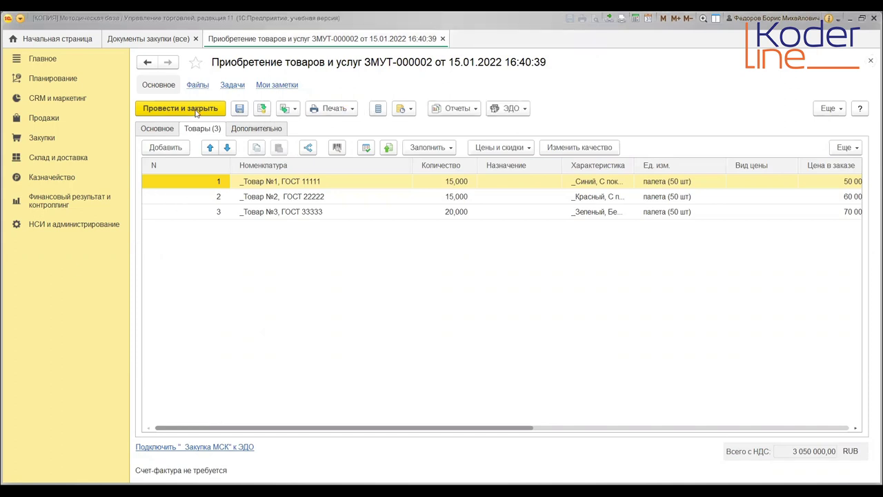
left_click(293, 111)
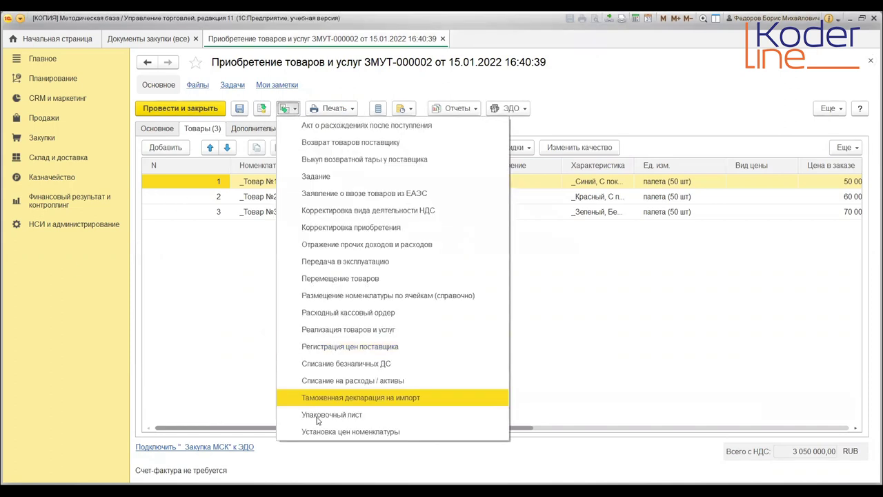
left_click(351, 431)
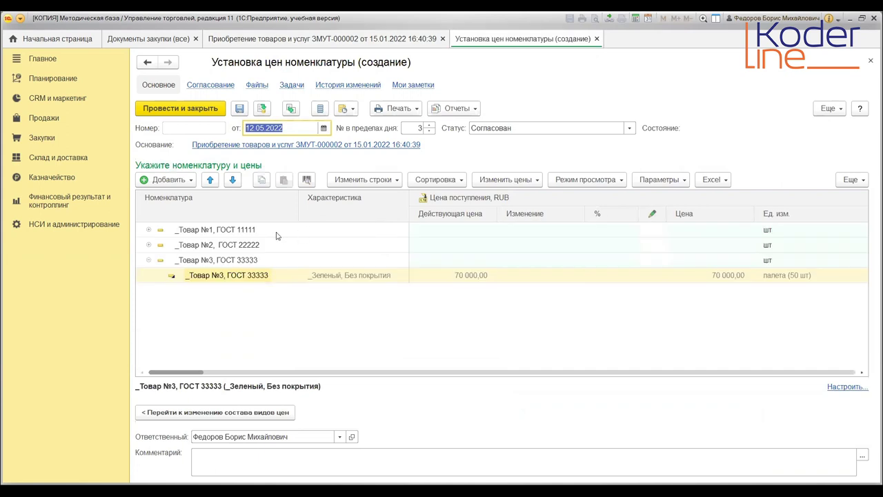
Step: Review the document's selected price types with their dependent and influencing prices, and return to setting the prices
left_click(243, 412)
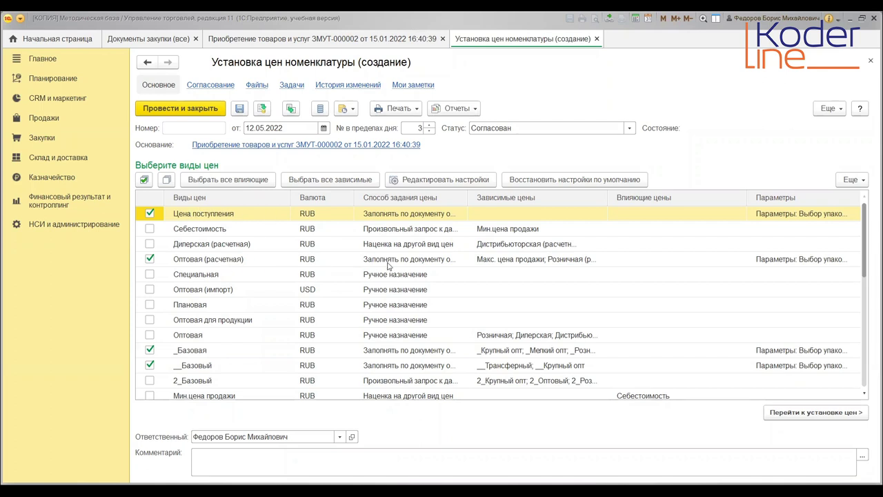
left_click(526, 262)
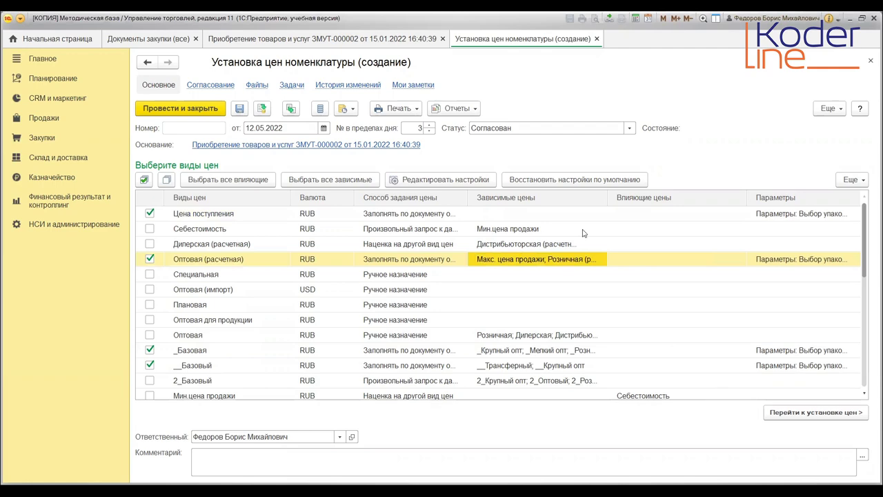
scroll(655, 312, "down", 1)
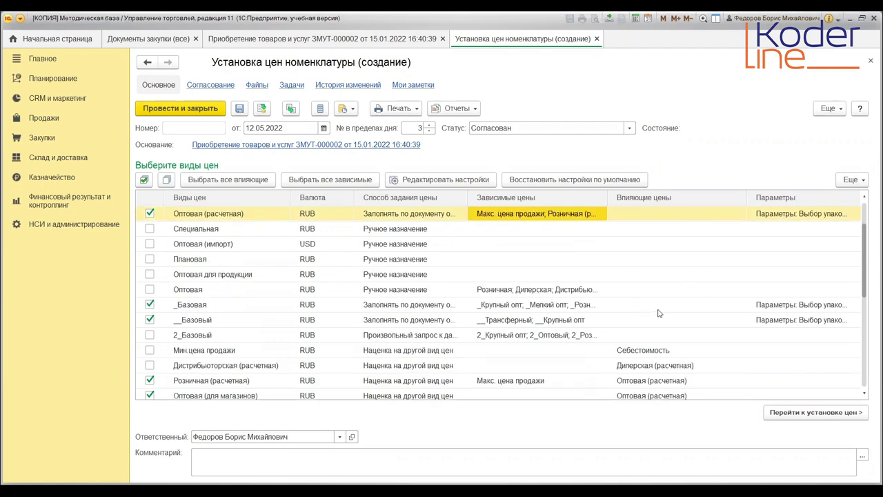
scroll(658, 314, "down", 1)
scroll(657, 314, "down", 3)
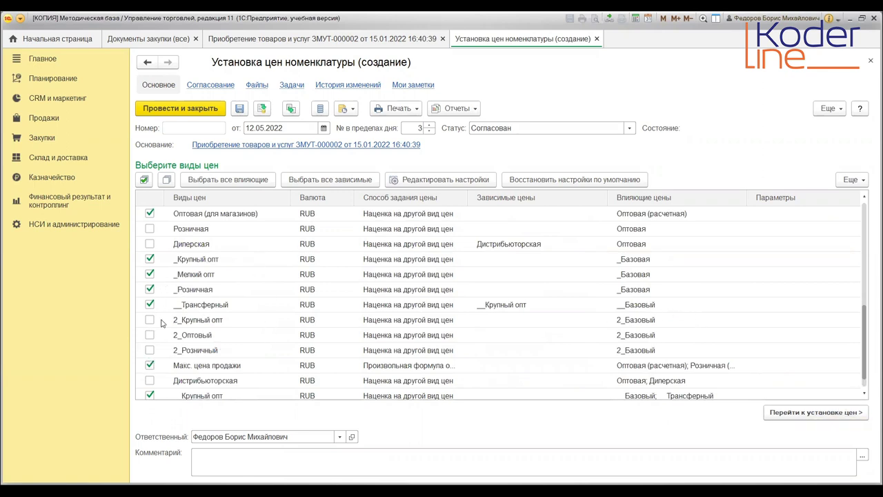
left_click(815, 412)
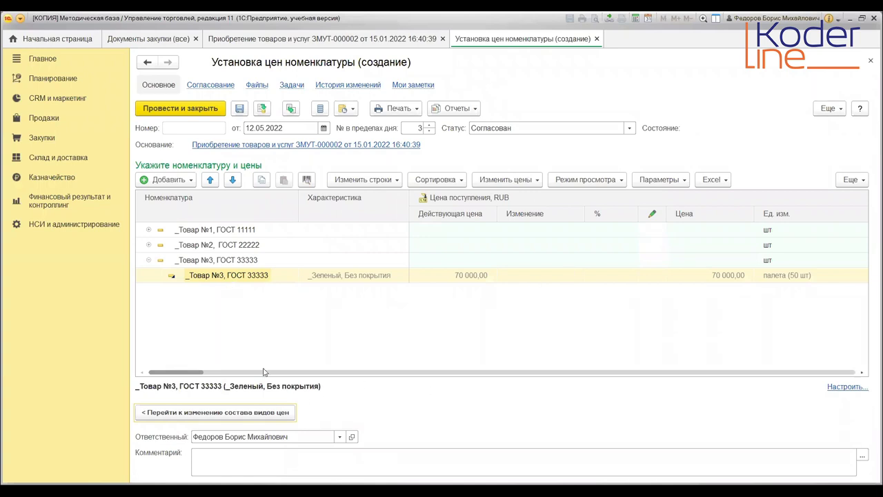
Step: Set the "Оптовая (расчетная)" price of _Товар №1, ГОСТ 11111 (_Синий, С покрытием) to 60 000 RUB and save the document
left_click_drag(204, 377, 233, 385)
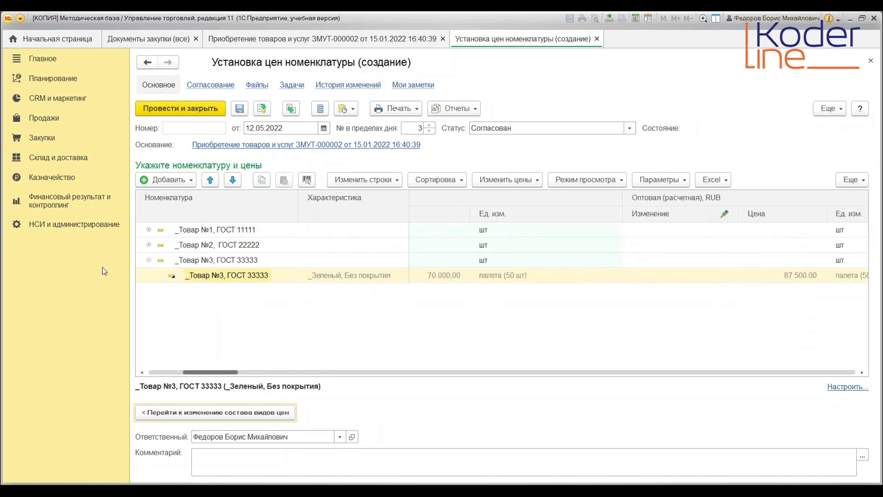
left_click(149, 230)
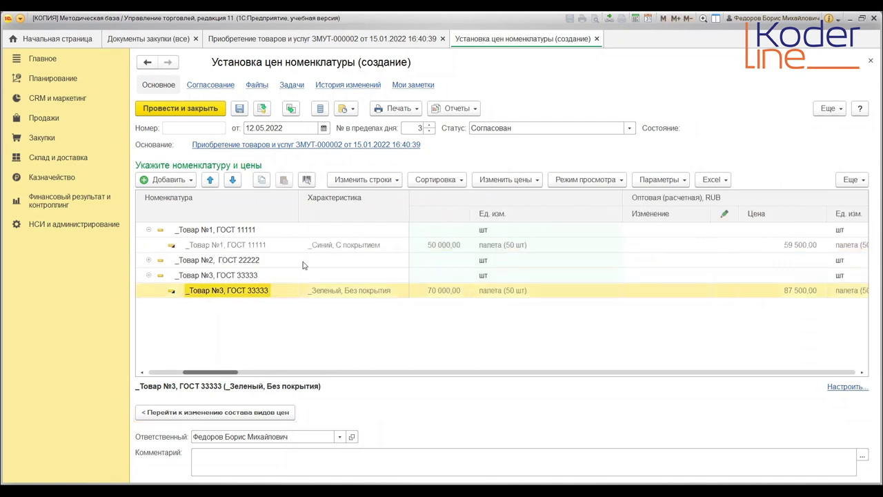
left_click(804, 245)
double_click(803, 245)
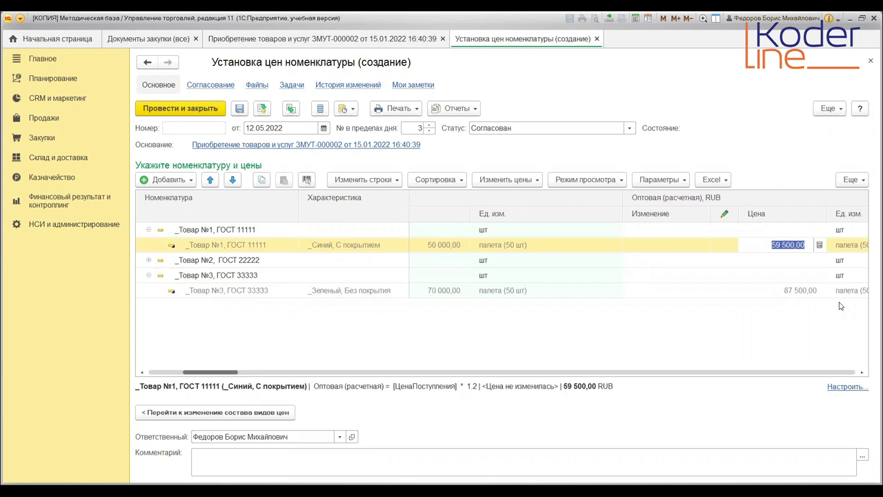
type("60")
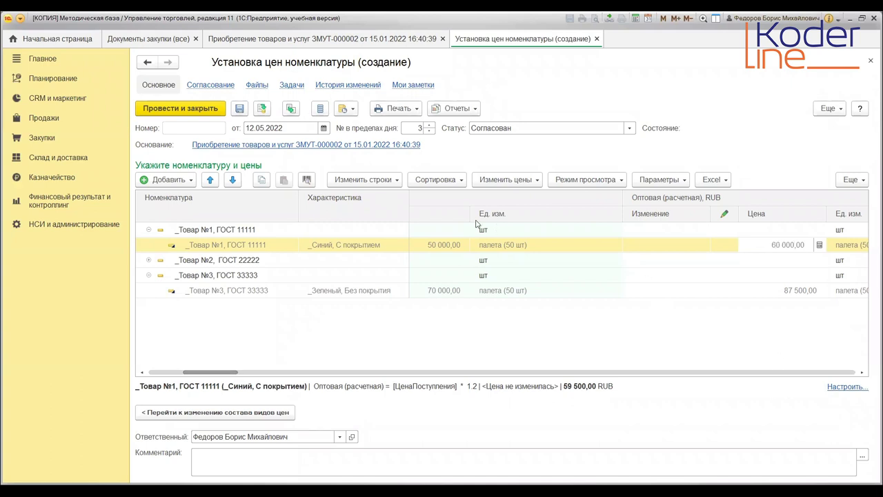
left_click(240, 108)
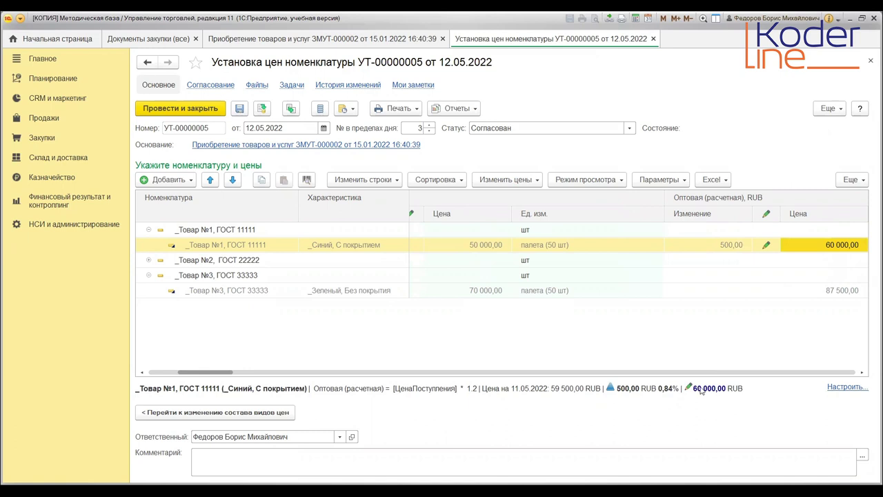
Step: Check the "Оптовая (расчетная)" price change for _Товар №1 and close the saved price-setting document
left_click(725, 247)
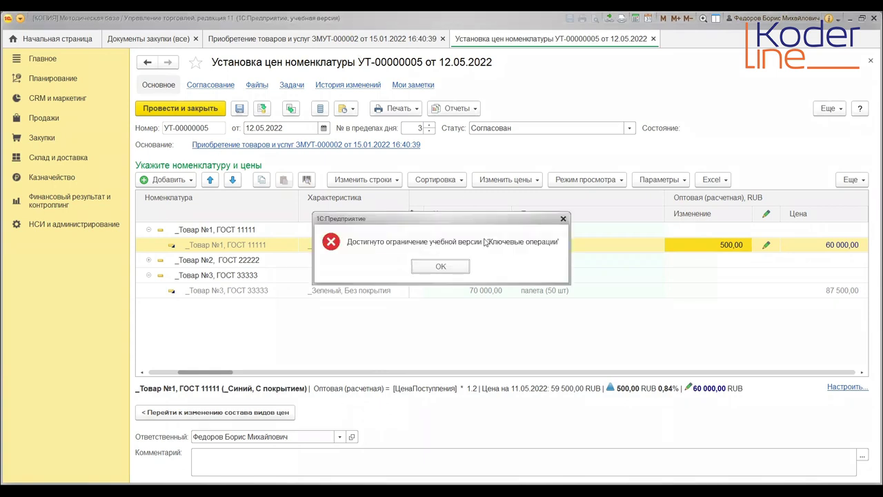
left_click(453, 267)
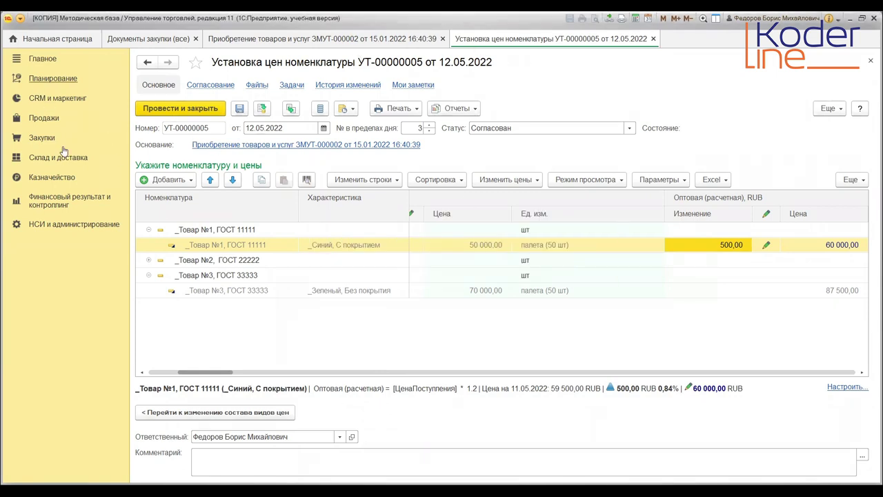
left_click(653, 39)
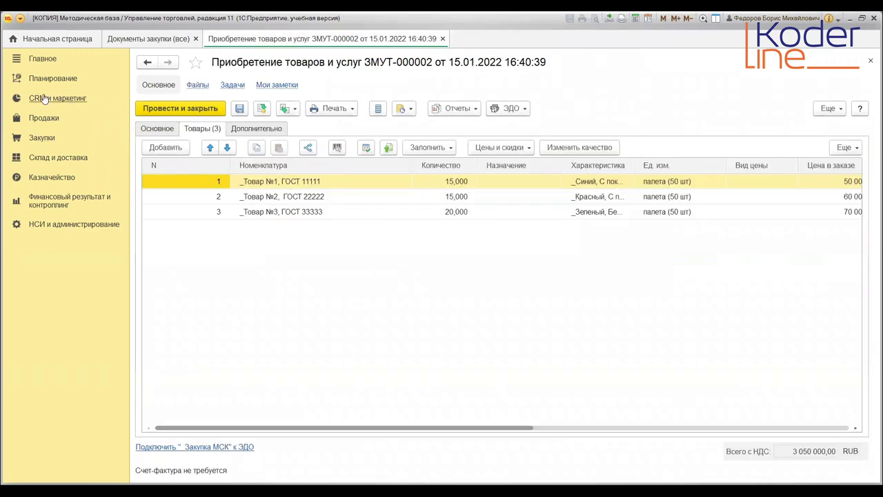
Step: Open "Цены (прайс-лист)" from CRM и маркетинг and bring up the price list's parameter settings
left_click(50, 98)
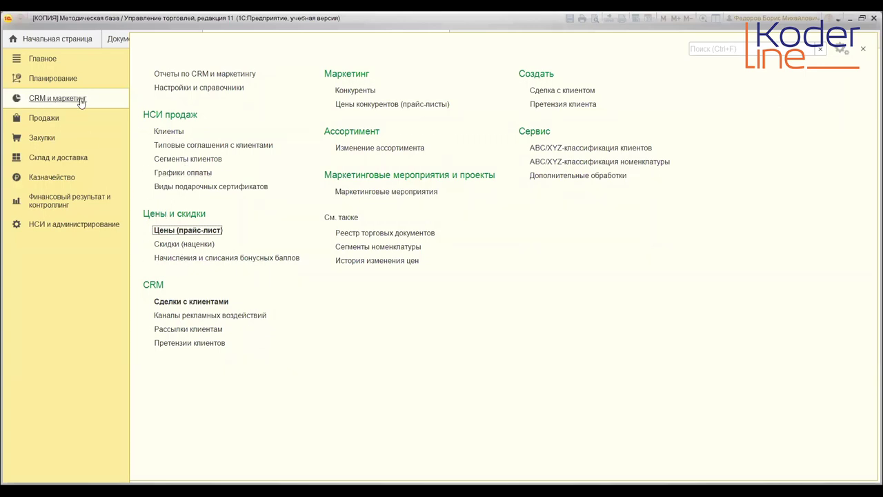
left_click(177, 233)
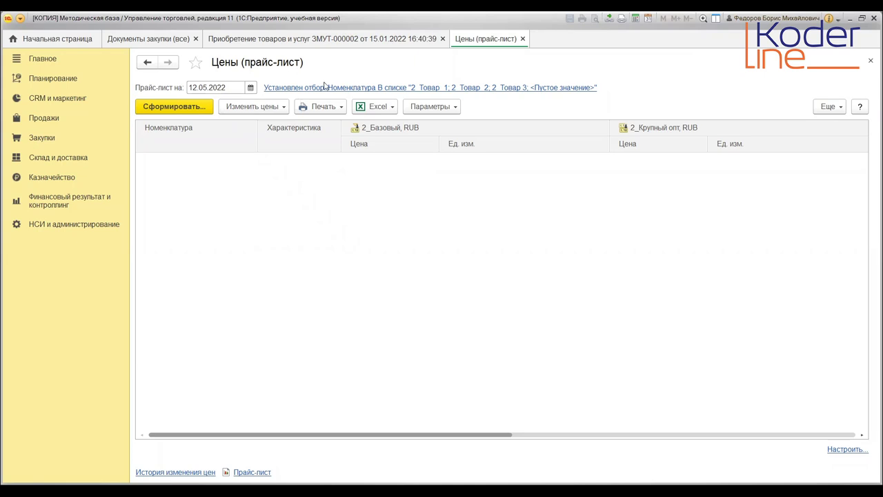
left_click(325, 89)
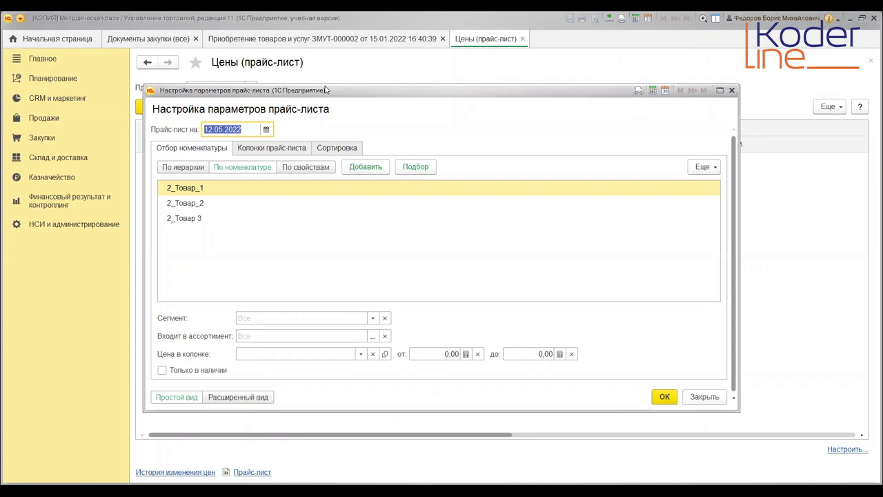
Step: Examine the price list's item selection modes by hierarchy, by item and by properties, including the available item kinds
left_click(186, 172)
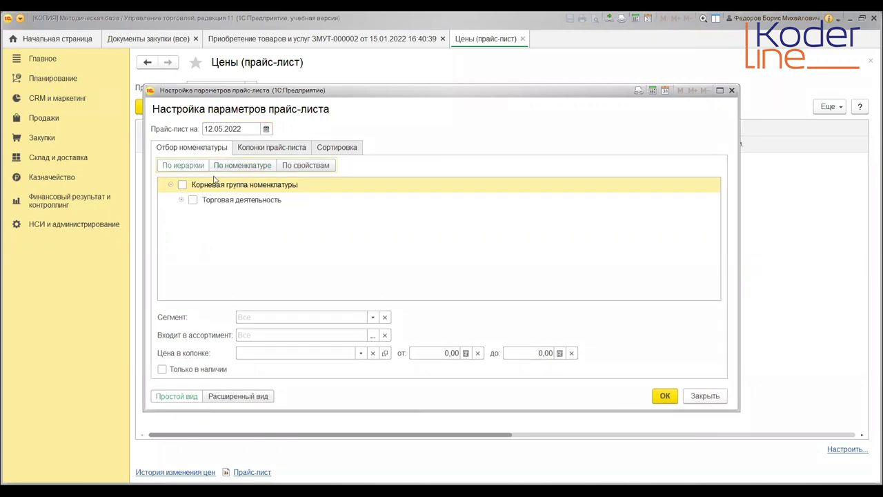
left_click(182, 199)
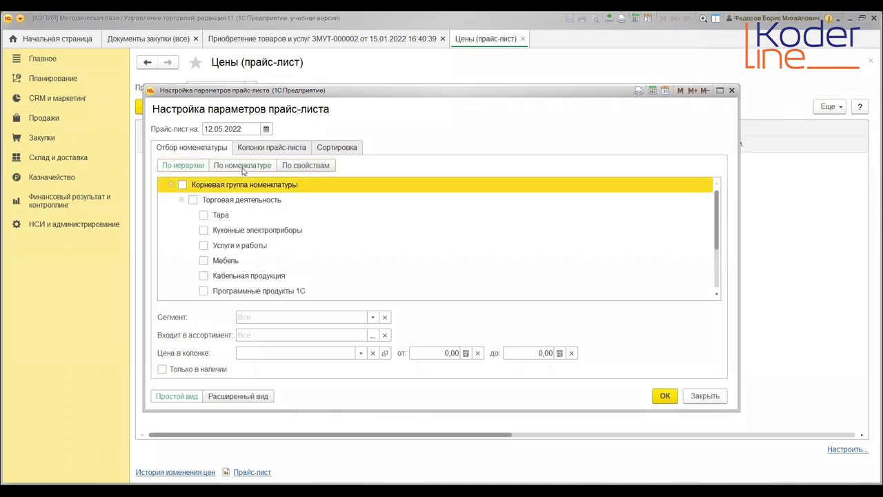
left_click(228, 171)
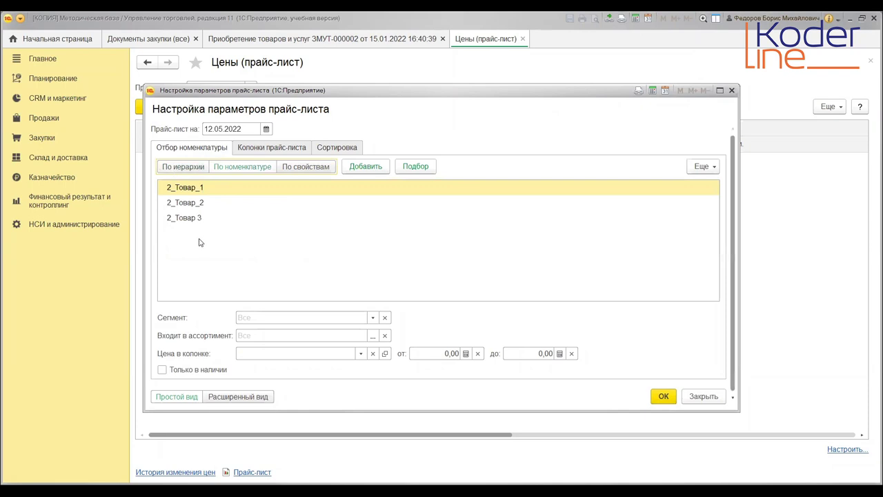
left_click(319, 169)
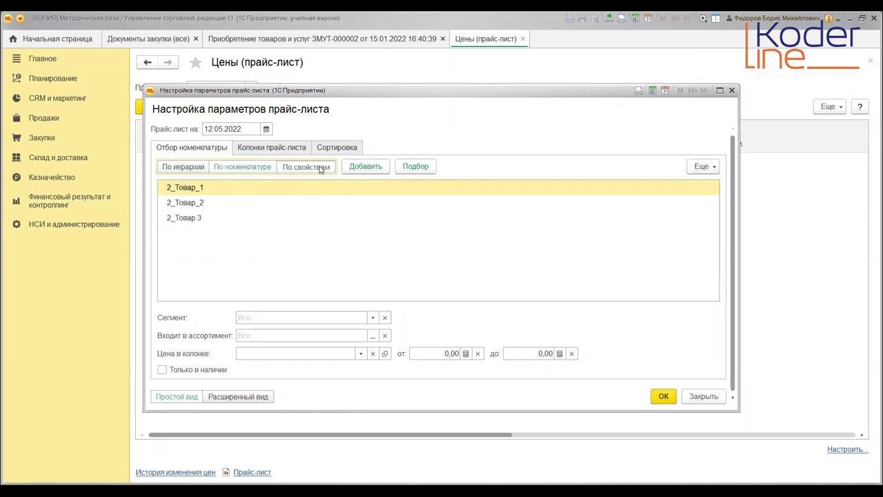
left_click(588, 167)
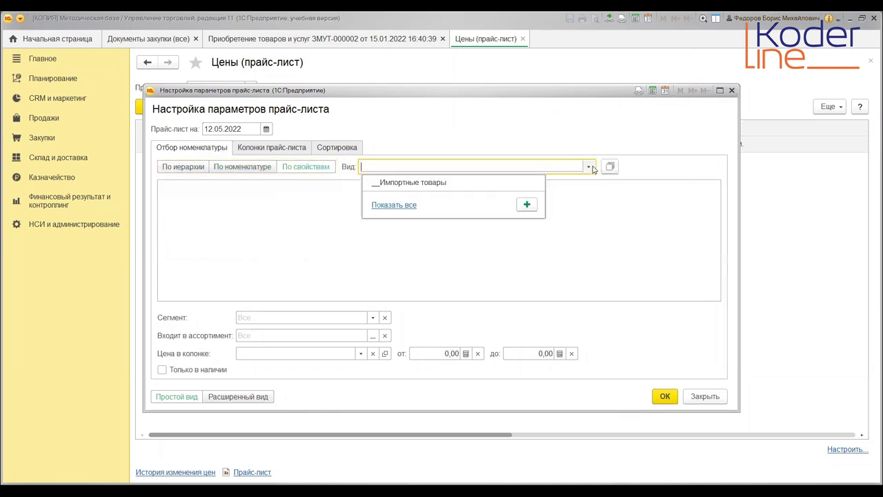
left_click(300, 172)
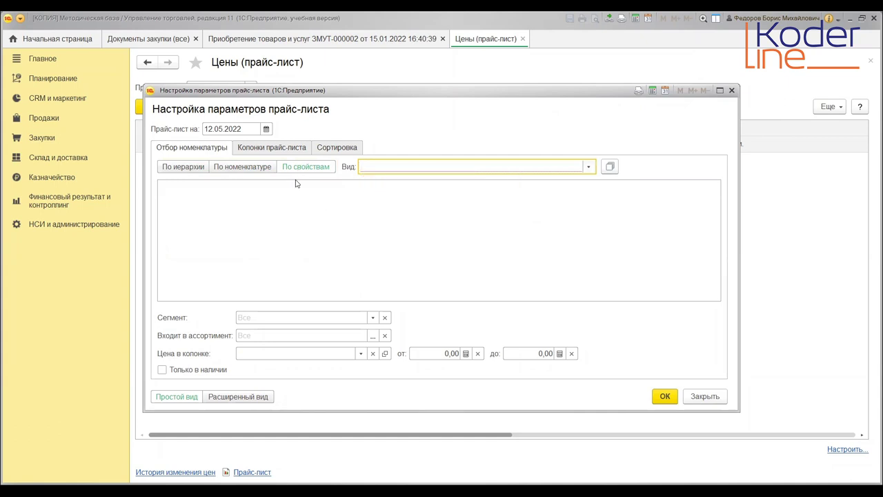
Step: Examine the price list's column choices, sorting settings and the price kinds offered for the "Цена в колонке" filter
left_click(267, 150)
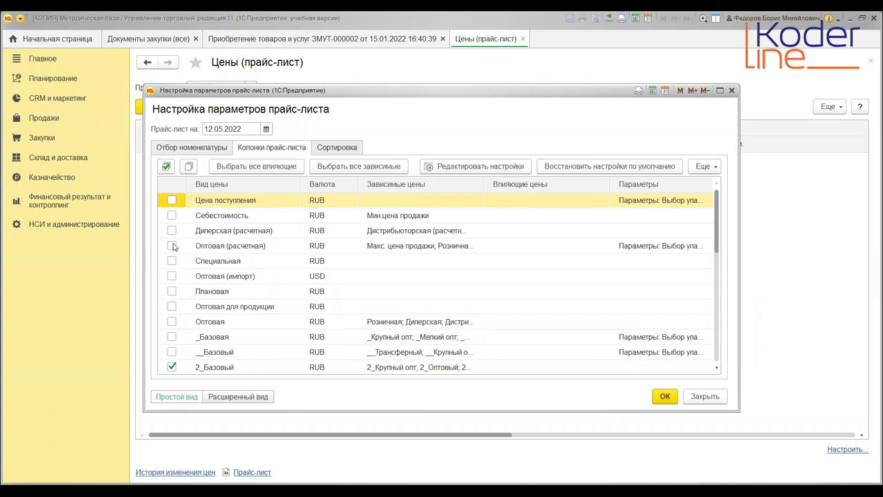
left_click(335, 149)
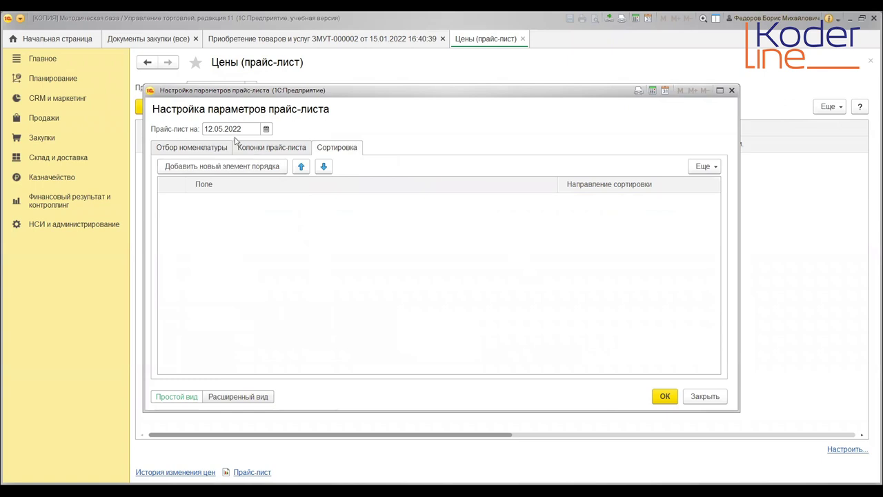
left_click(180, 148)
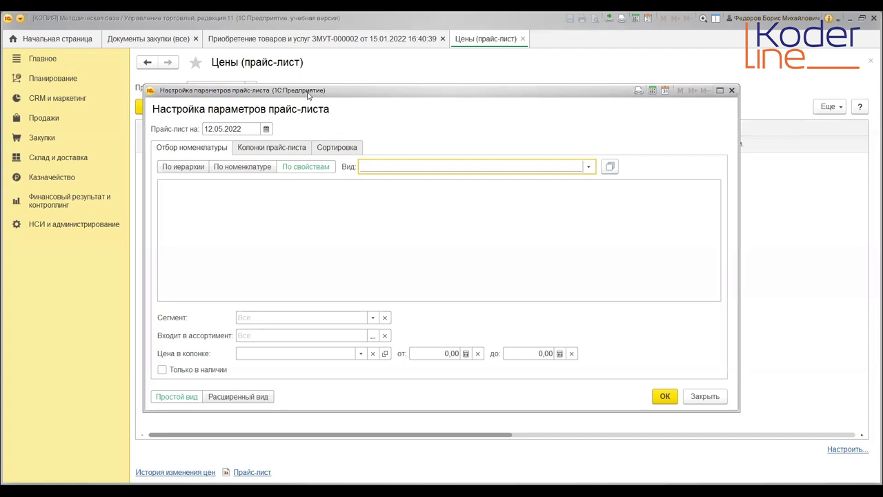
left_click_drag(308, 95, 321, 111)
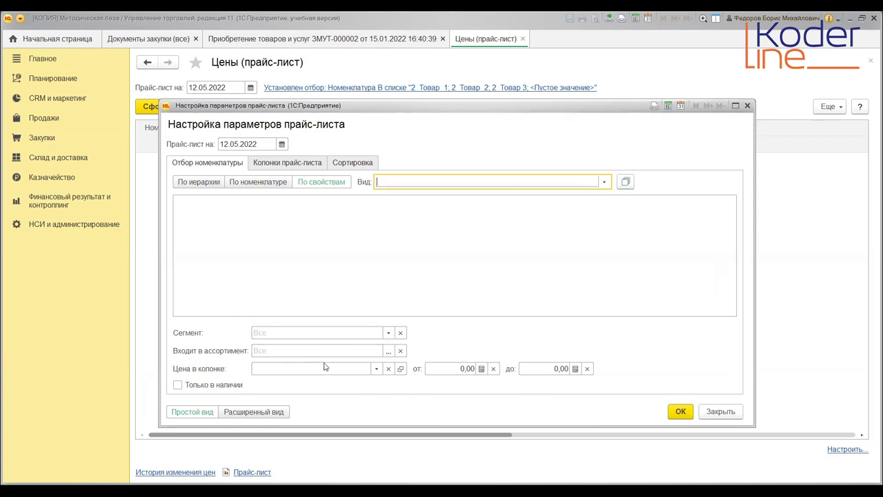
left_click(376, 369)
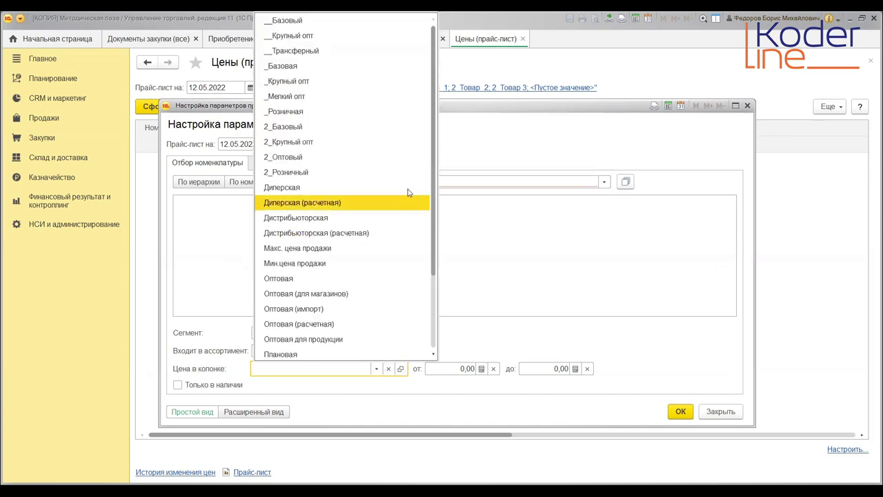
left_click(544, 263)
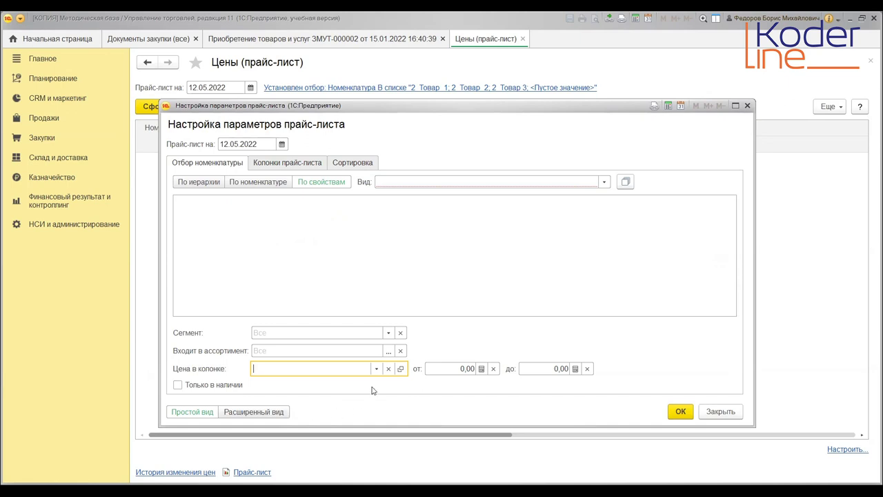
Step: Generate the price list as of 12.05.2022 using selection by hierarchy, without restricting the item groups
left_click(681, 412)
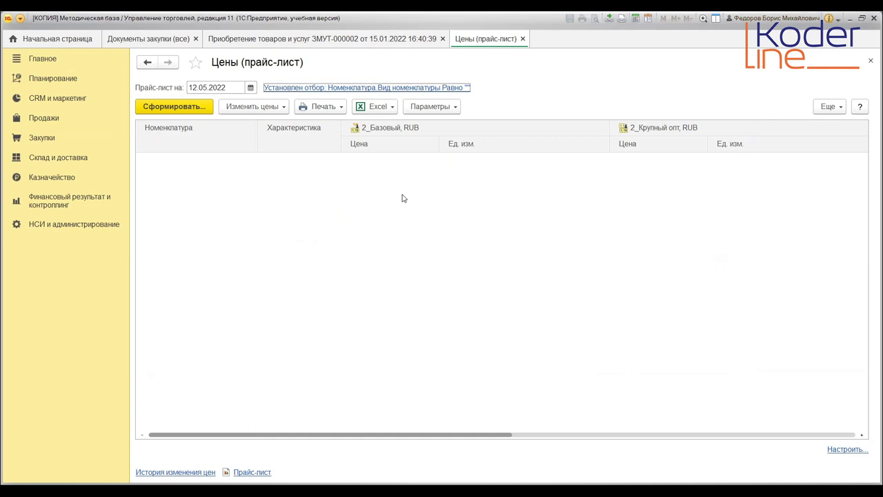
left_click(188, 109)
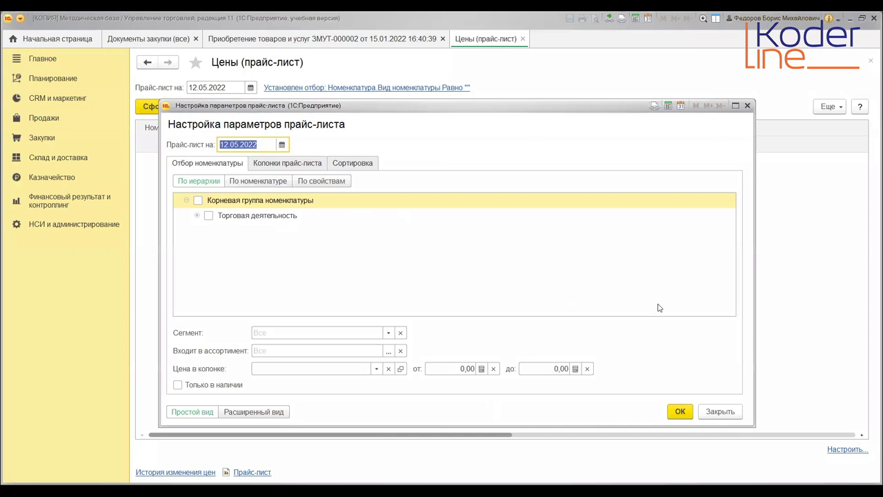
left_click(674, 412)
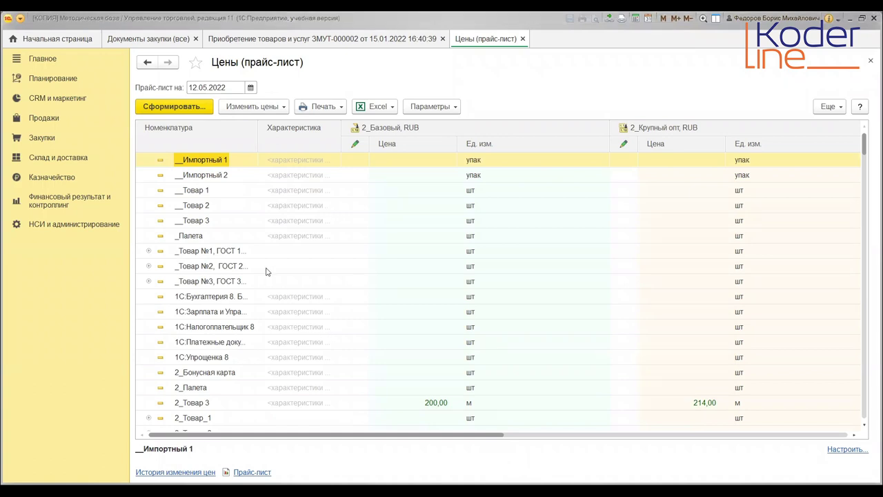
Step: Look through the items in the generated price list and expand _Товар №1 to view its characteristics
scroll(629, 359, "down", 7)
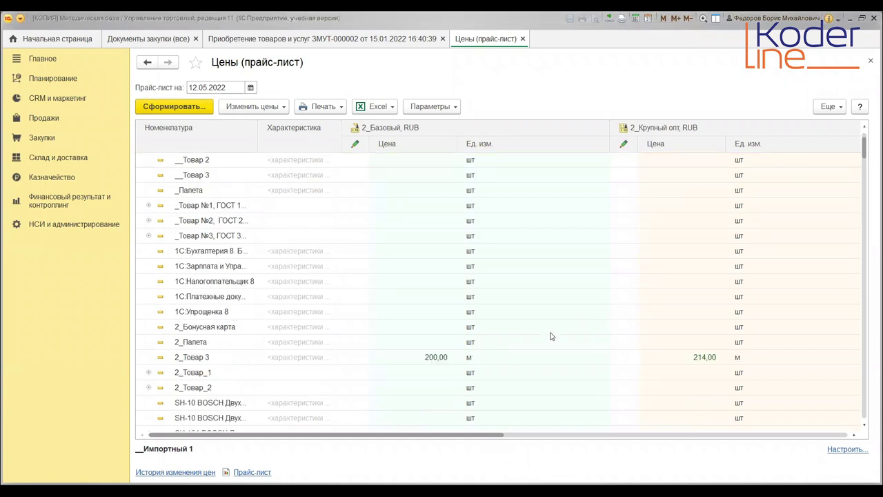
left_click(856, 448)
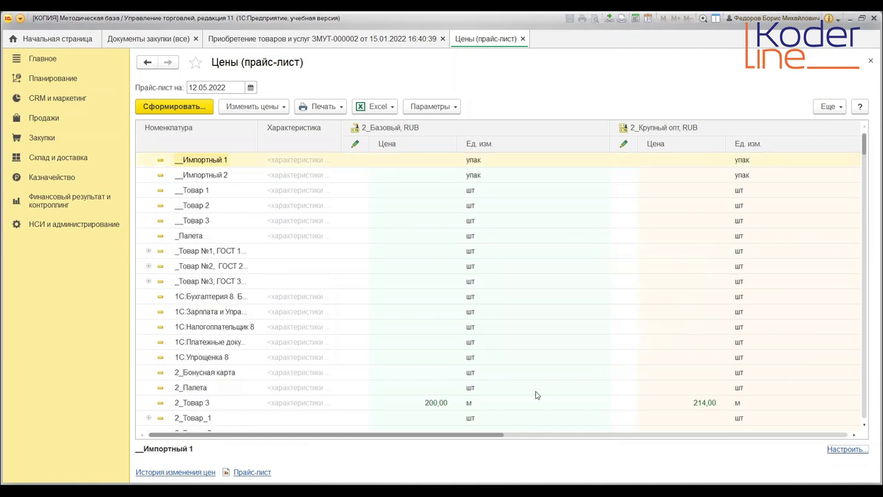
left_click(231, 431)
scroll(354, 417, "down", 3)
scroll(397, 295, "up", 3)
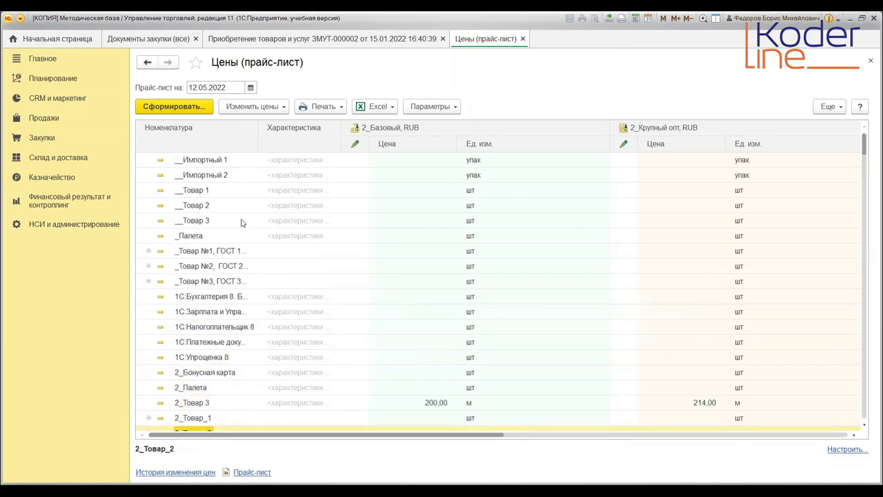
left_click(148, 250)
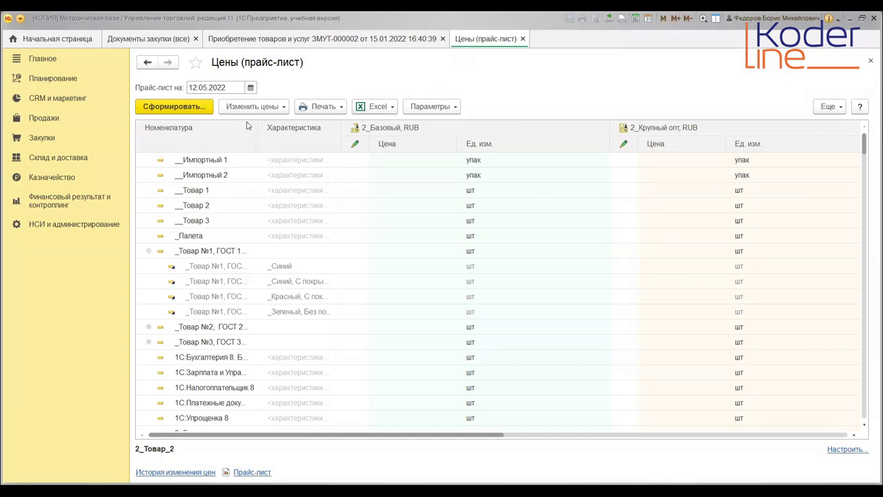
Step: Open the 2_Товар 3 item card from the Номенклатура list in НСИ и администрирование
left_click(51, 228)
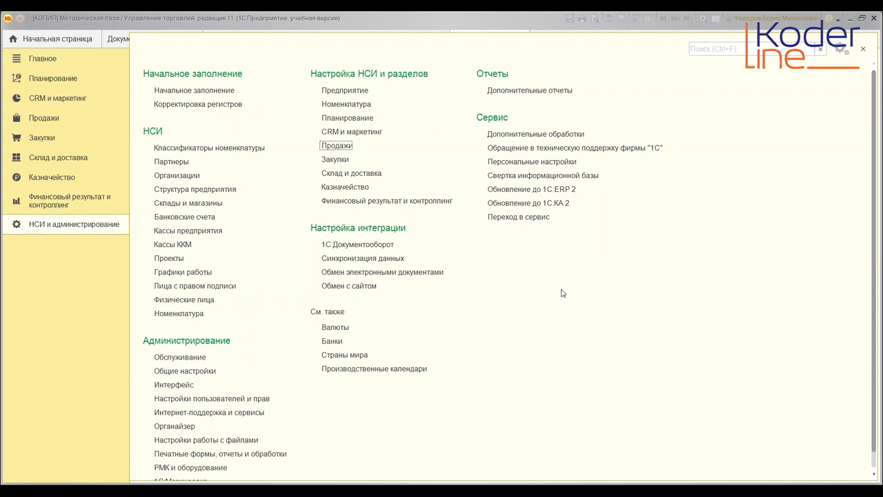
left_click(175, 314)
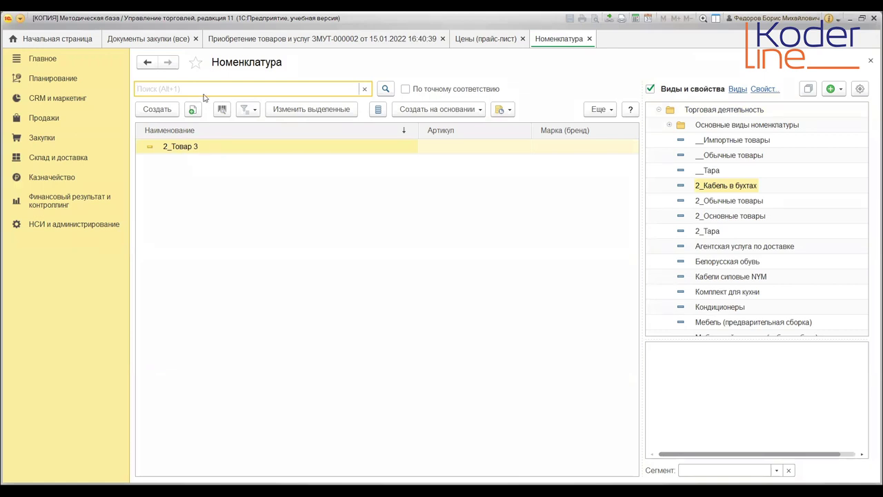
double_click(192, 145)
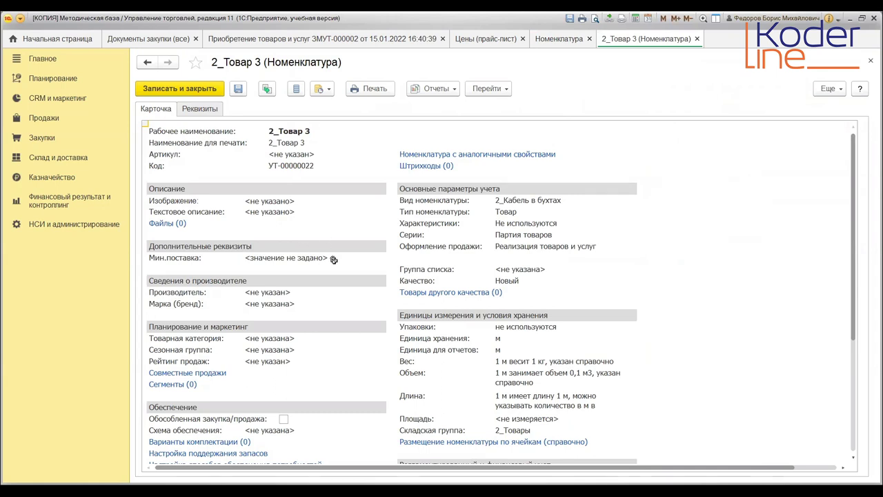
Step: Open the company price list for 2_Товар 3 from the prices section of its card
scroll(313, 271, "down", 1)
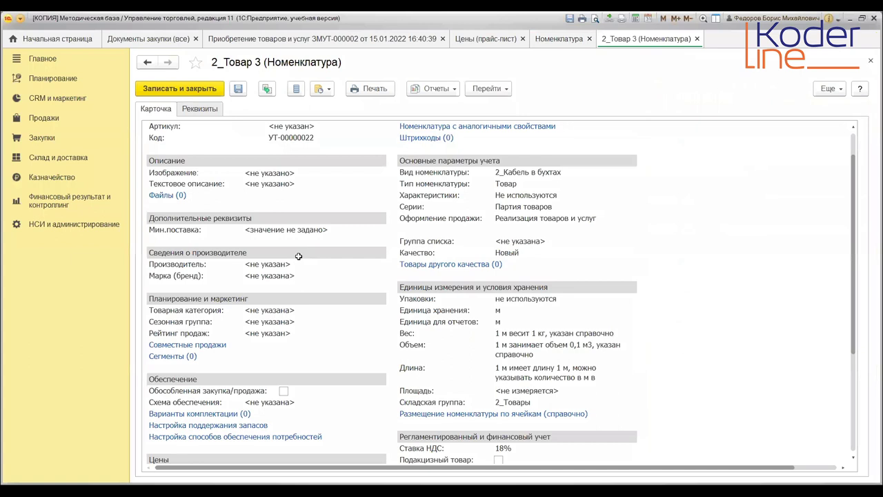
scroll(299, 256, "down", 2)
scroll(290, 260, "down", 3)
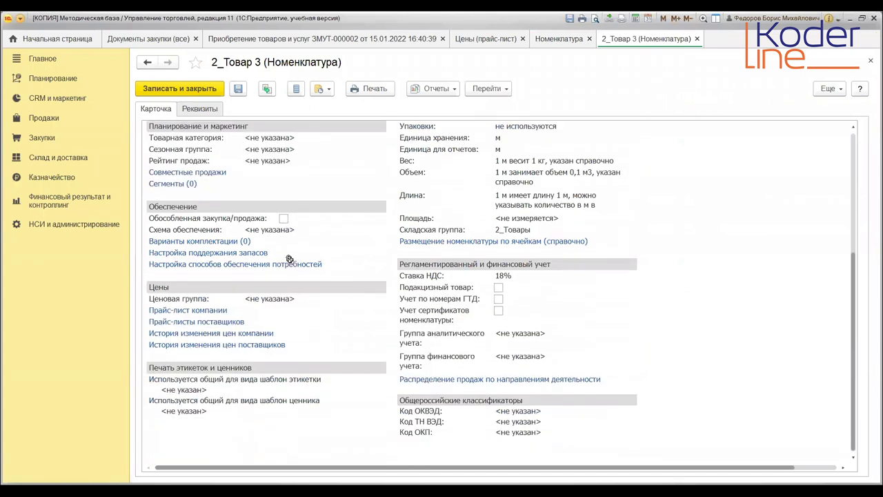
left_click(188, 311)
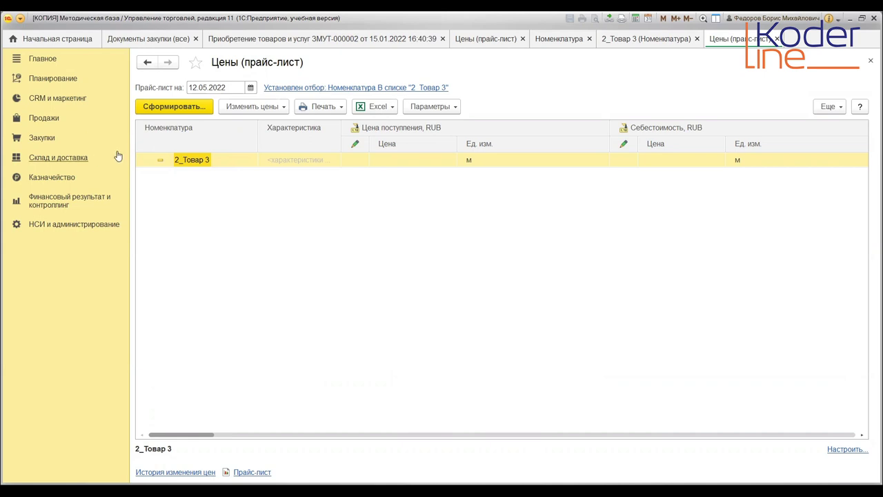
Step: Review the parameters and price change options, and regenerate the price list as of 12.05.2022 for 2_Товар 3
left_click(205, 111)
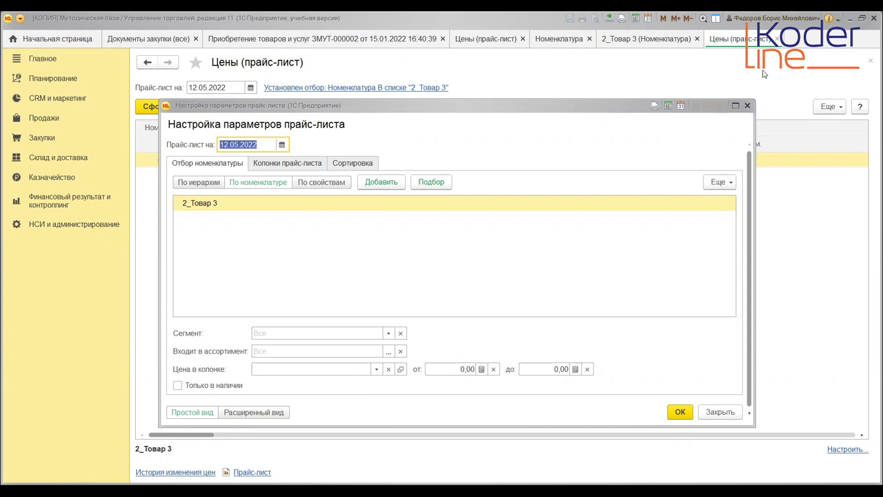
left_click(747, 105)
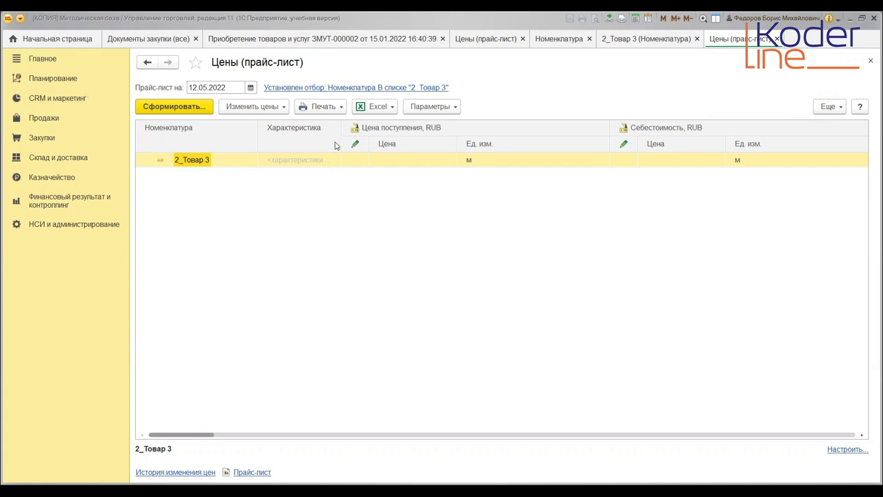
left_click(280, 111)
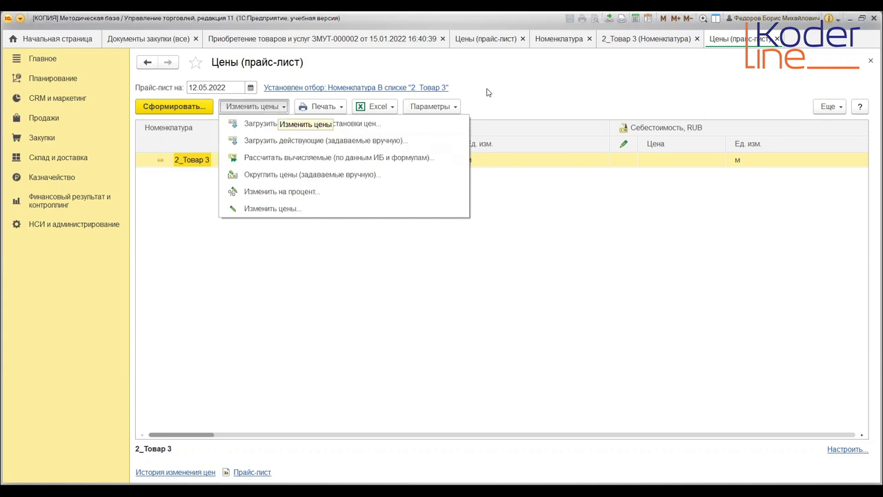
left_click(180, 107)
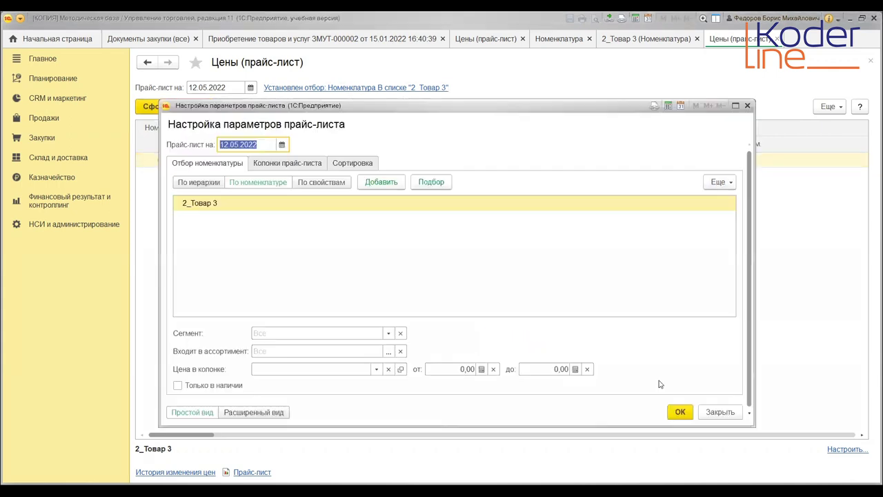
left_click(677, 410)
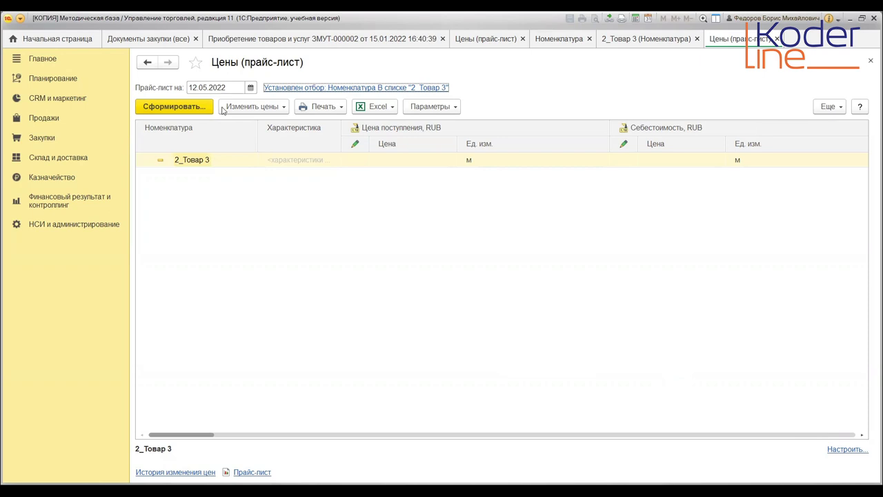
Step: Bring up the percentage price change for 2_Товар 3 and look through the available price kinds
left_click(225, 109)
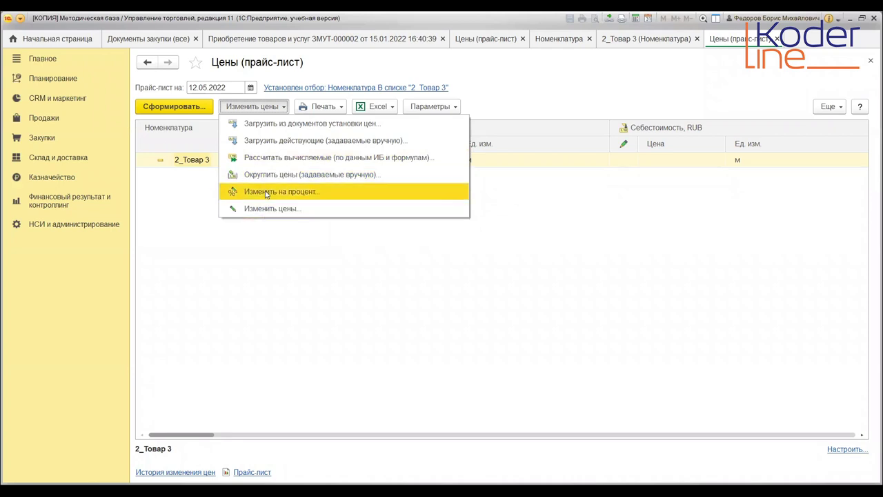
left_click(192, 159)
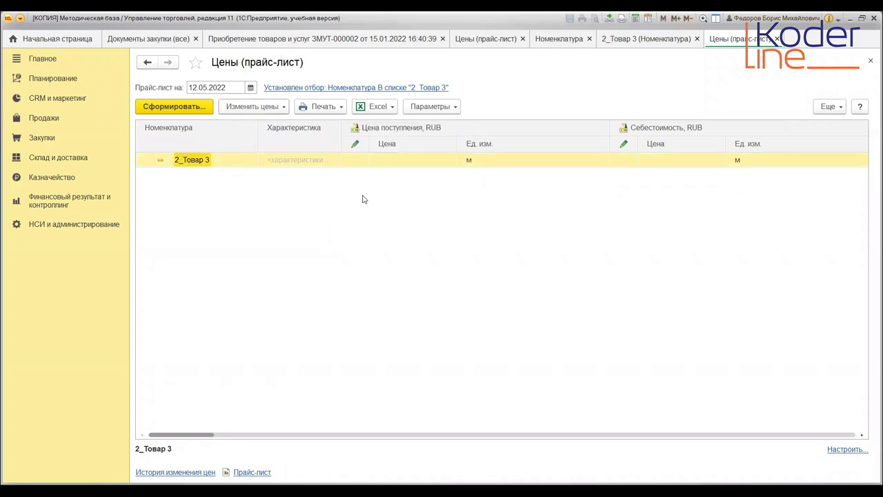
left_click(243, 109)
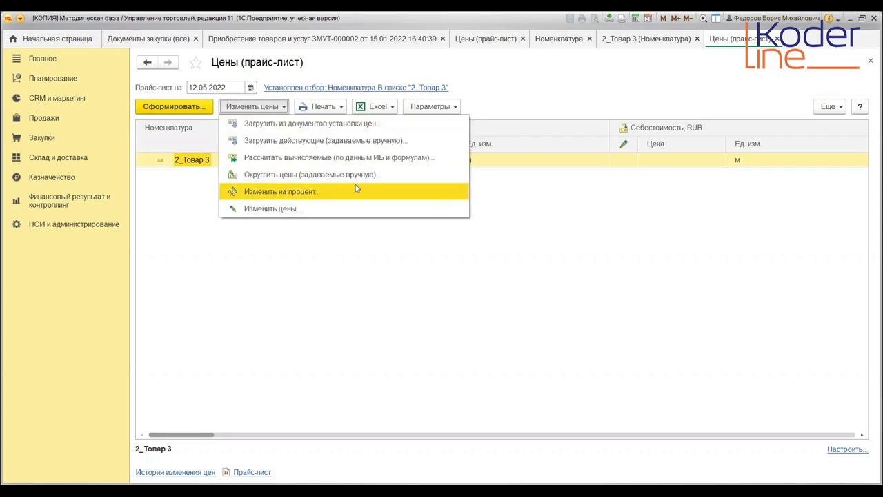
left_click(430, 191)
scroll(500, 227, "down", 1)
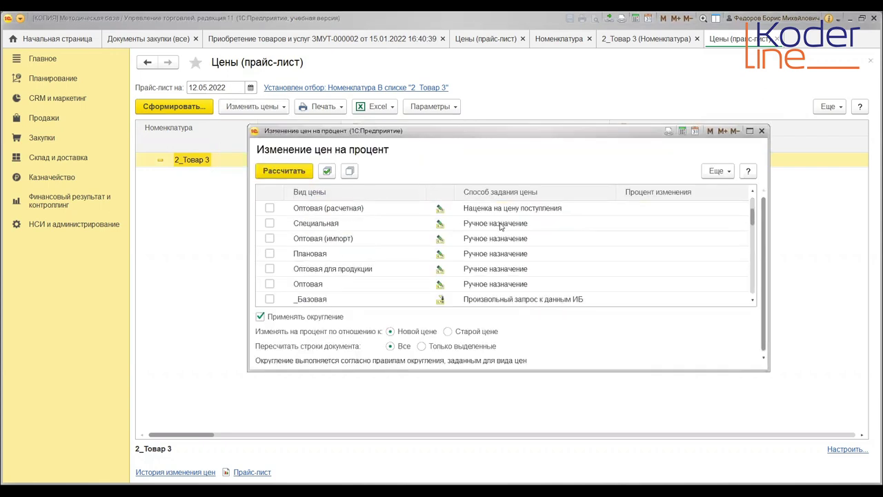
scroll(583, 242, "up", 1)
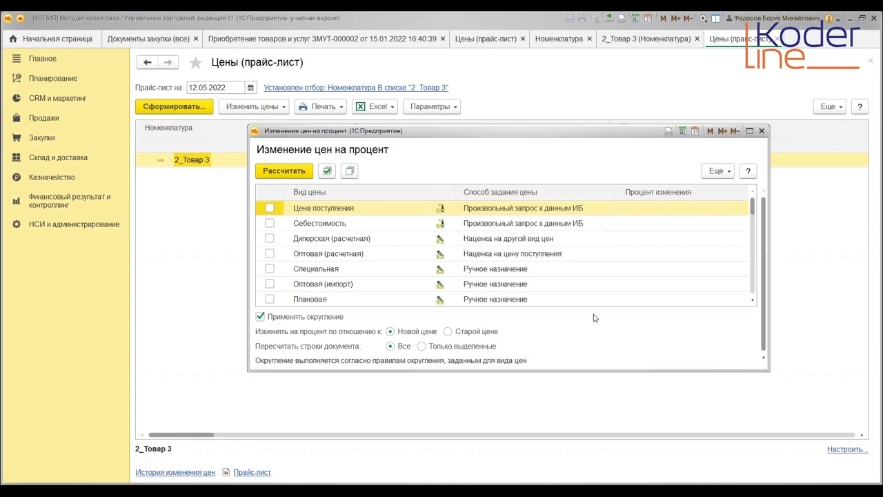
left_click(508, 408)
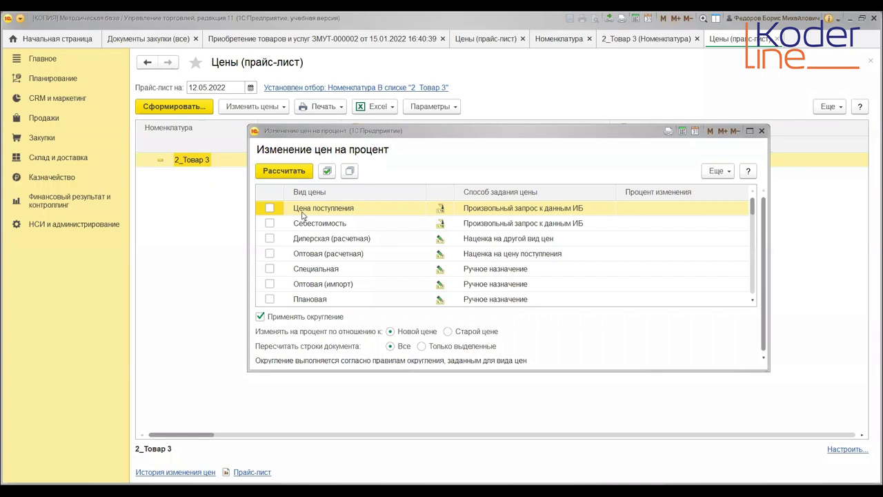
Step: Set a 5% change for the "Оптовая (расчетная)" price kind and calculate the new prices with rounding applied
left_click(269, 253)
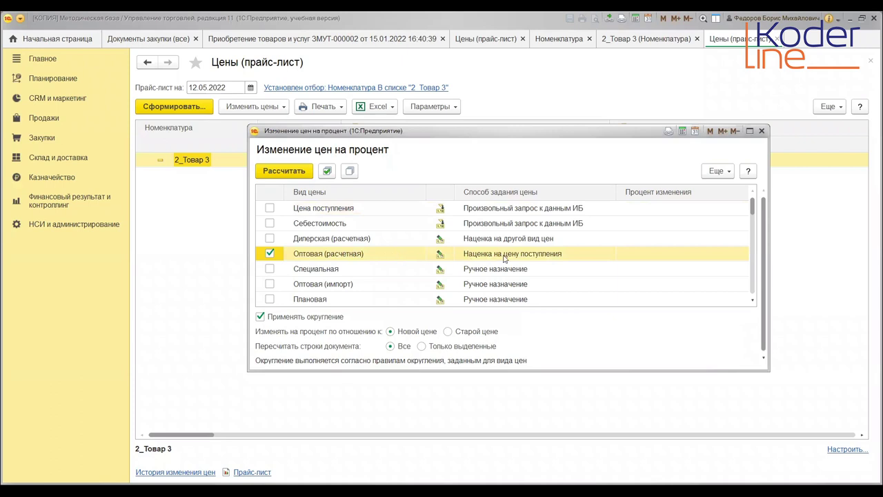
double_click(646, 253)
type("5")
key("Return")
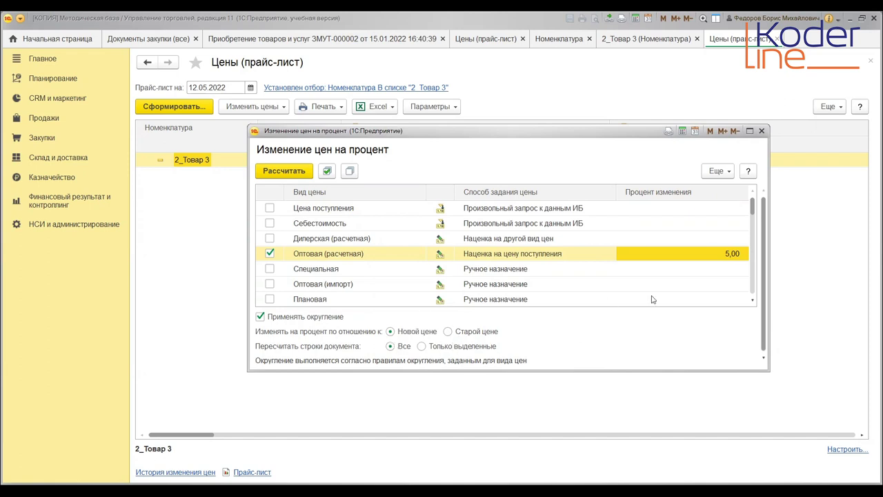
scroll(653, 299, "down", 2)
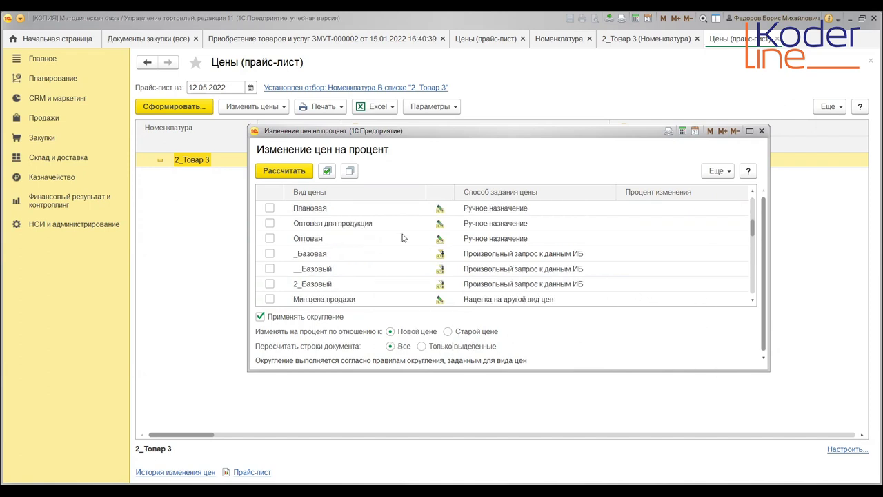
left_click(285, 171)
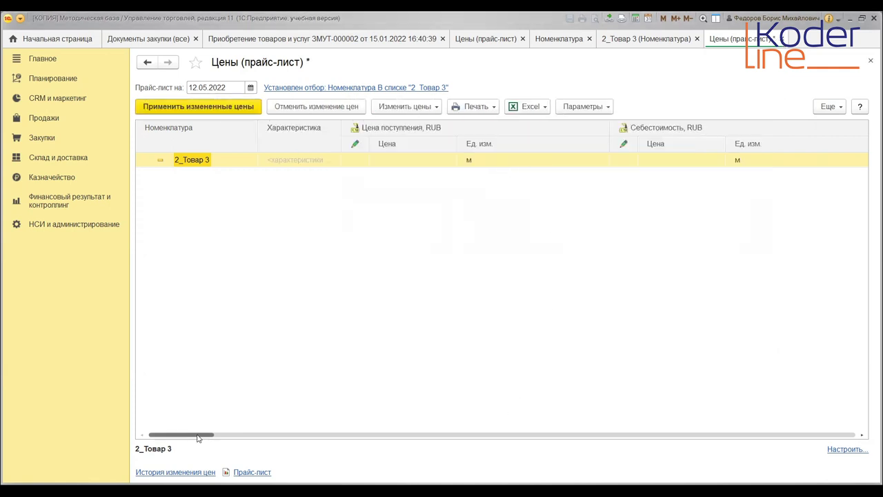
left_click_drag(197, 438, 176, 397)
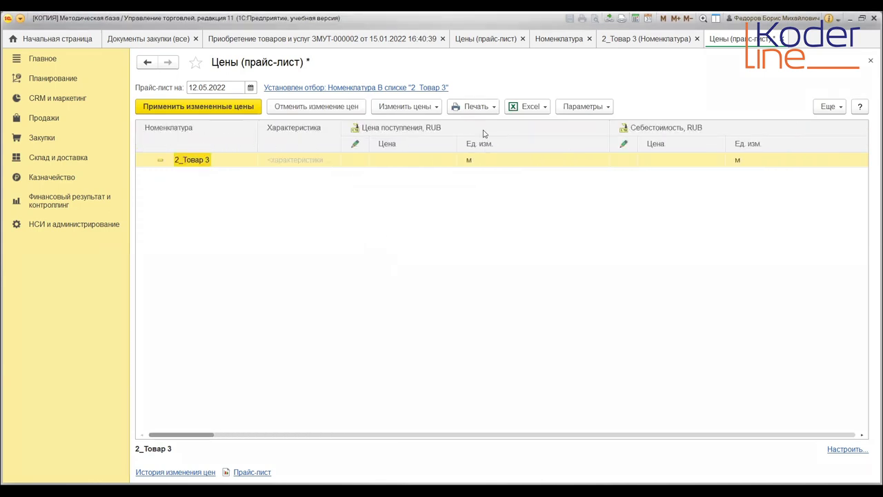
Step: Look through the general company price list across its price kinds and find the row for 2_Товар 3
left_click(493, 40)
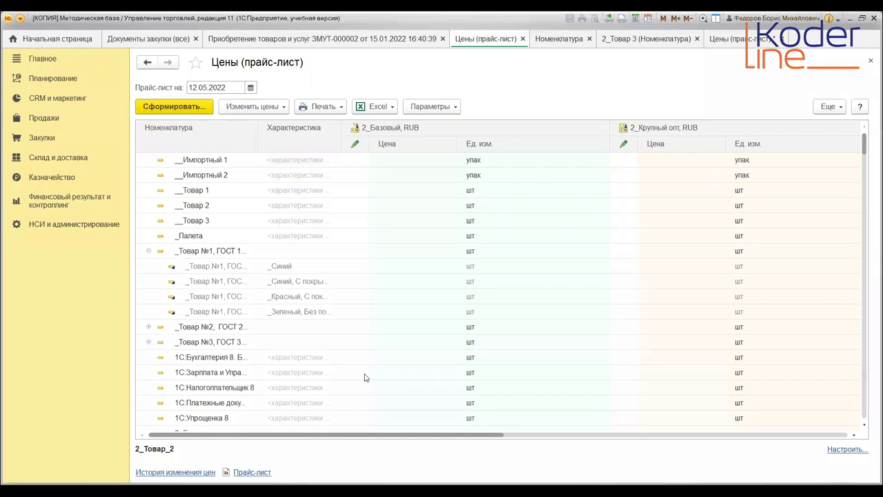
scroll(479, 426, "right", 5)
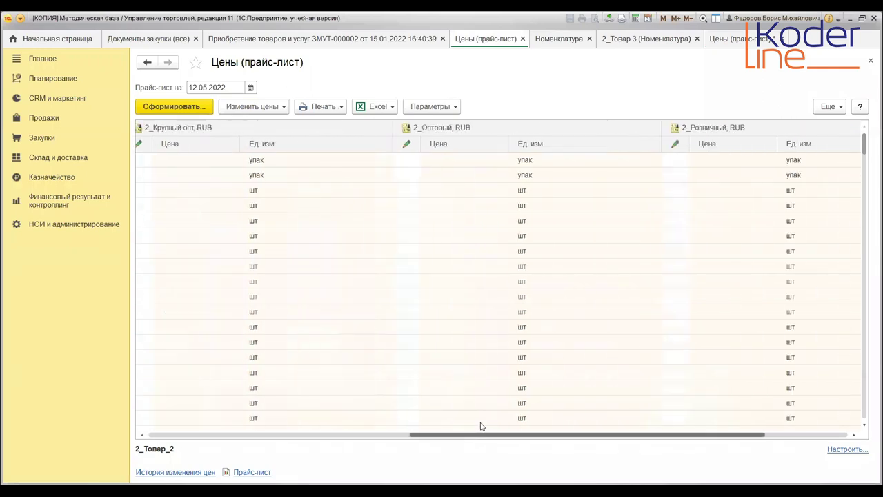
scroll(481, 426, "right", 3)
left_click_drag(581, 434, 202, 431)
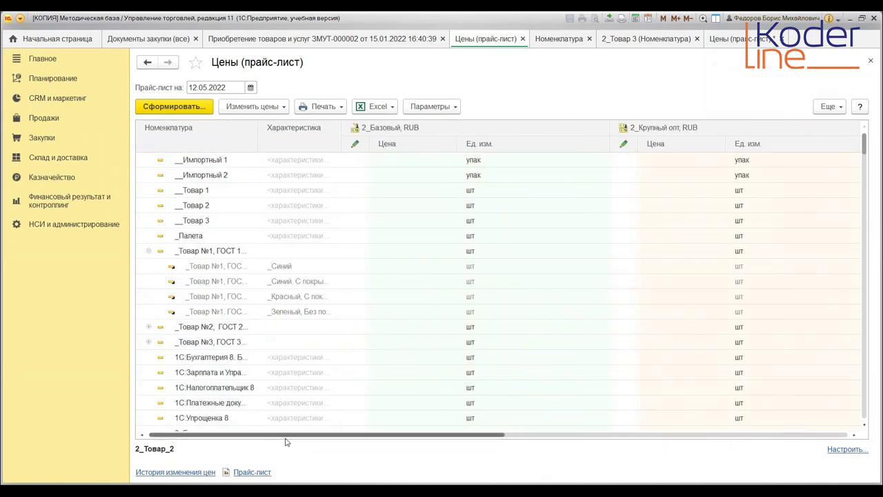
left_click(467, 428)
scroll(518, 420, "down", 3)
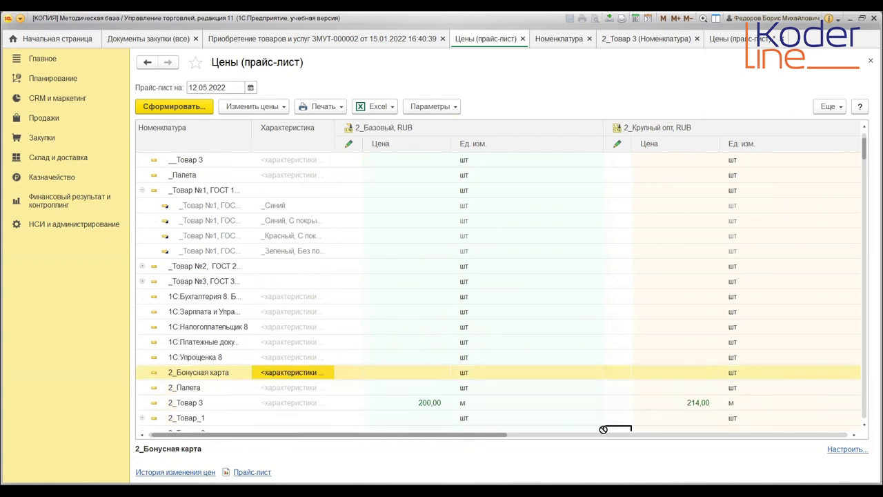
scroll(610, 432, "down", 2)
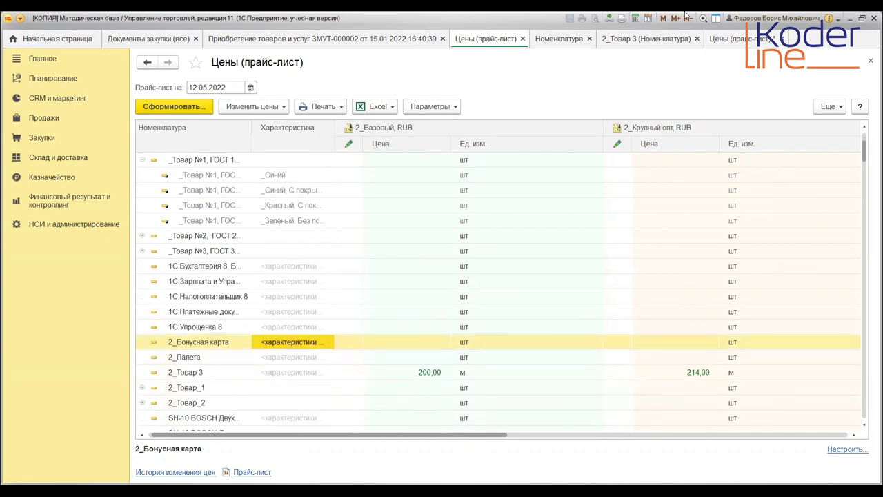
Step: Close the price list for 2_Товар 3, the item card, the item list and the general price list to return to the goods receipt
left_click(782, 39)
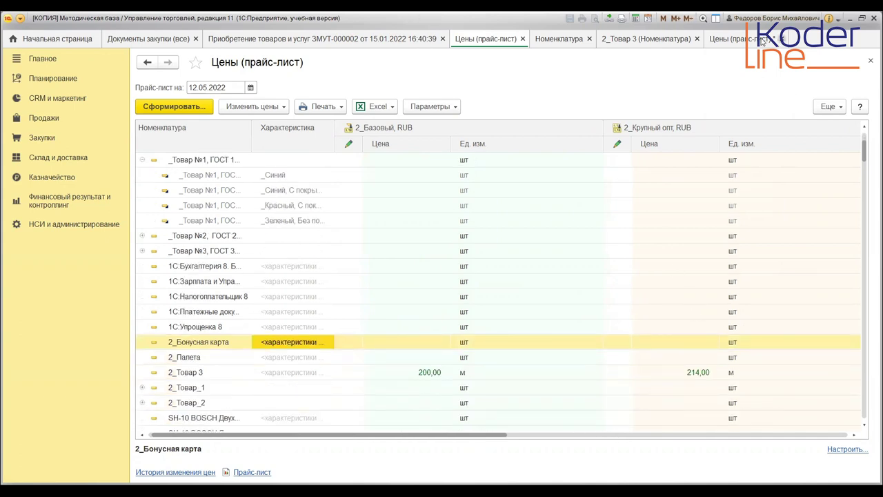
left_click(456, 265)
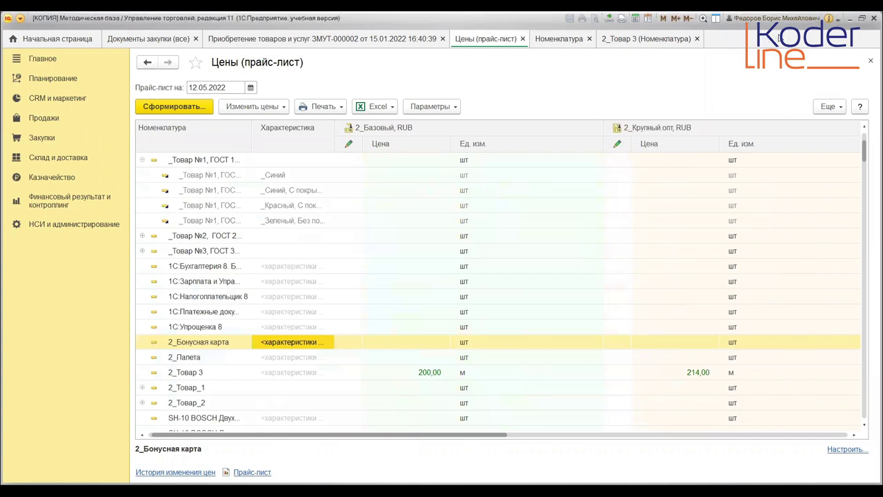
left_click(696, 39)
left_click(589, 39)
left_click(523, 39)
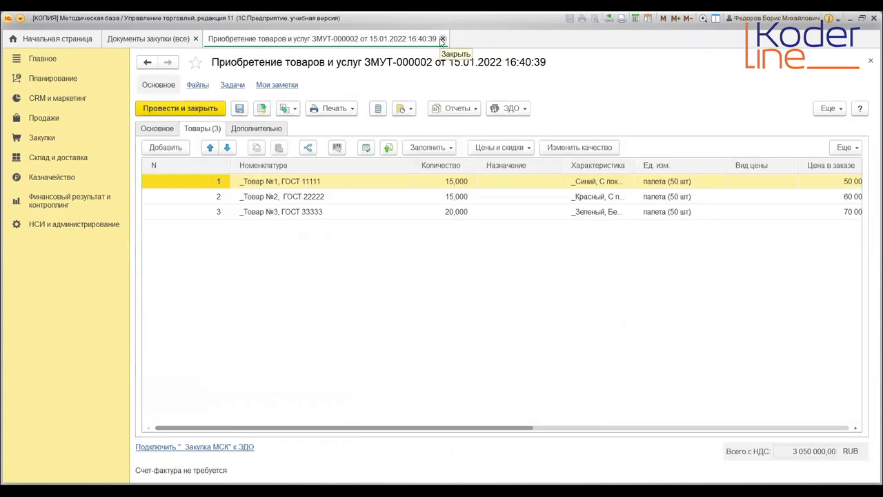
Step: Create an item price setting document based on the goods receipt of 15.01.2022, review it and close it
left_click(294, 110)
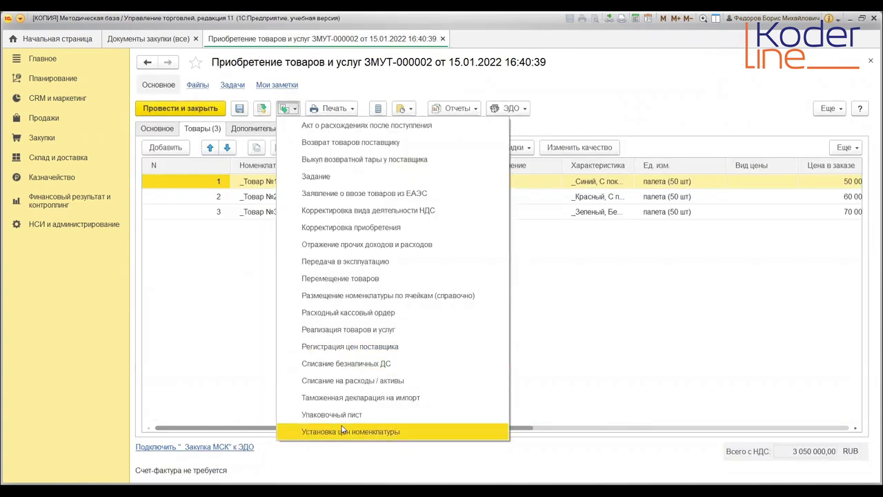
left_click(322, 196)
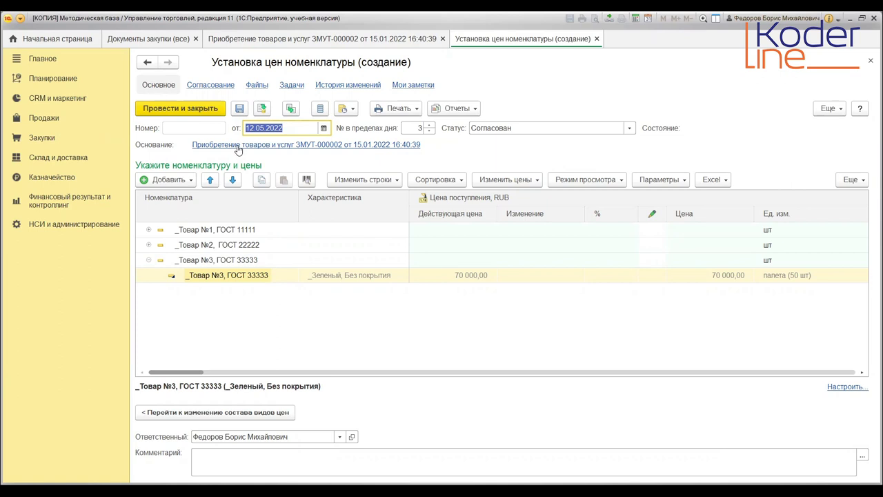
left_click(597, 38)
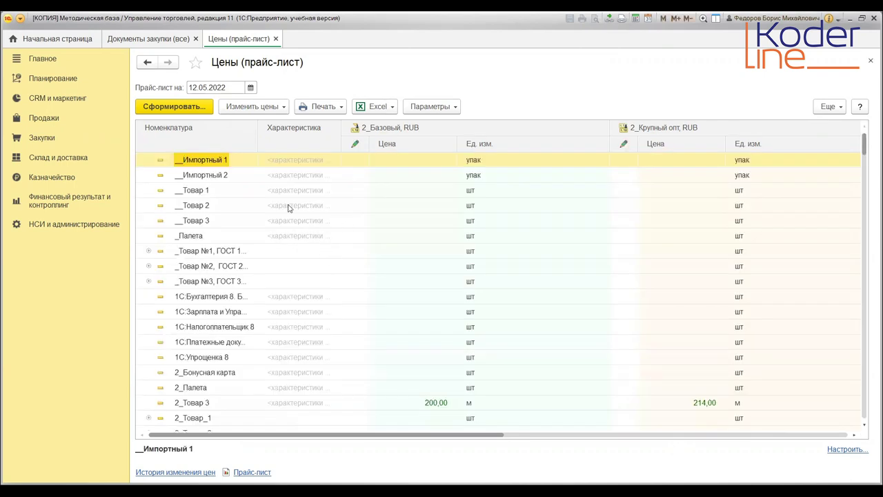
Step: Expand the characteristics of _Товар №1, ГОСТ 11111 in the company price list and examine its price columns through 2_Розничный
left_click(150, 251)
left_click(149, 252)
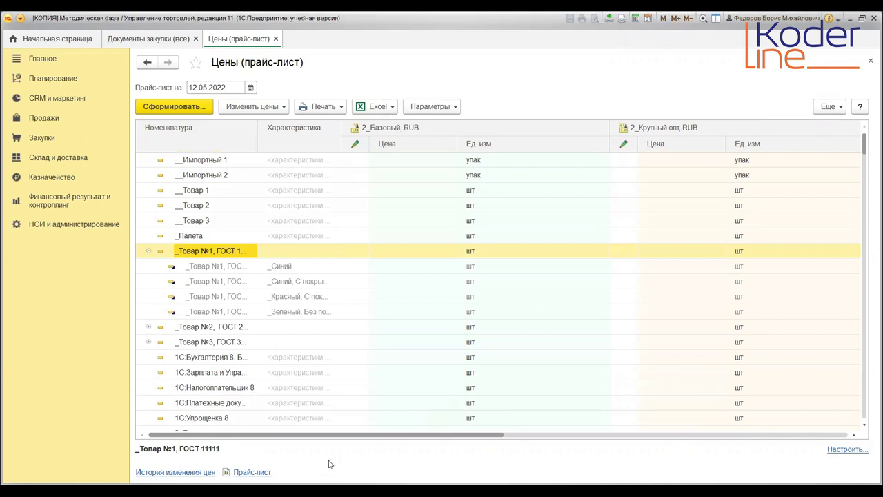
left_click_drag(437, 438, 836, 400)
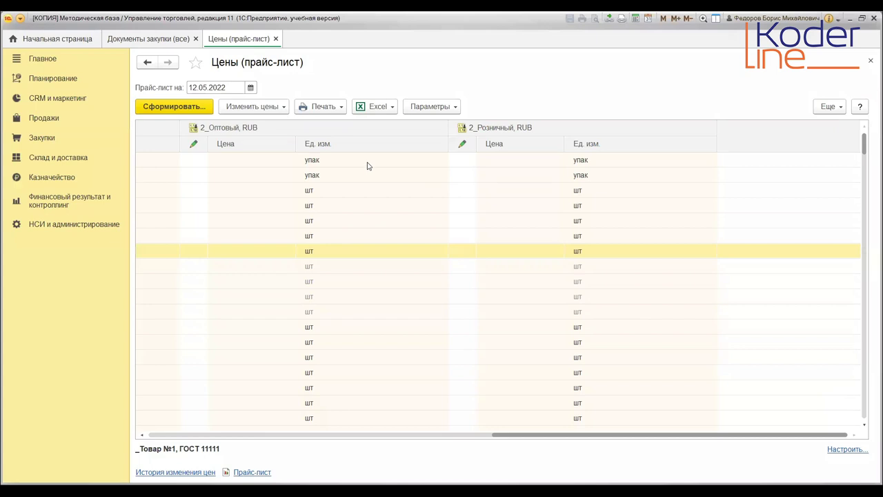
Step: Review the price list's options for changing prices, printing, Excel export and import, and automatic price calculation
left_click(255, 106)
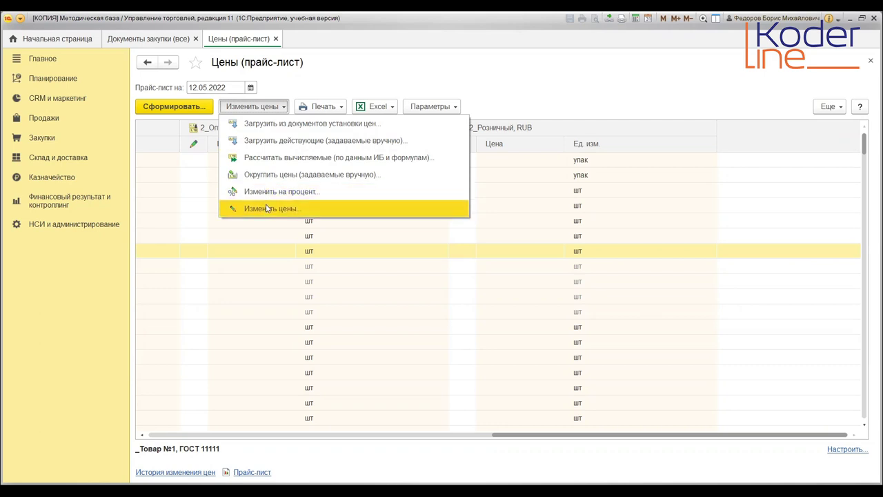
left_click(327, 73)
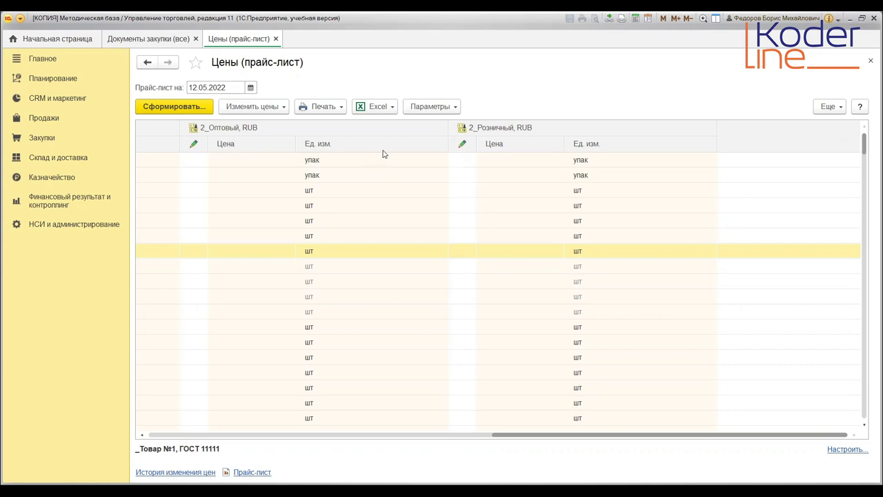
left_click(319, 107)
left_click(385, 109)
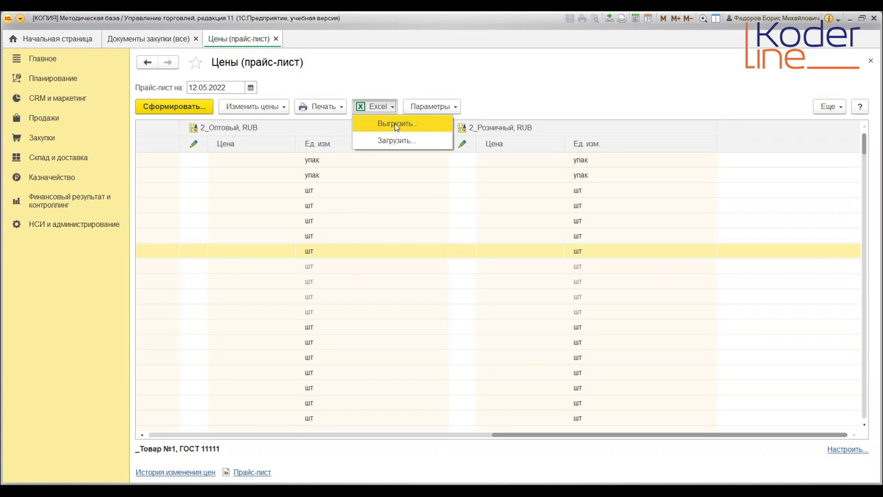
left_click(461, 111)
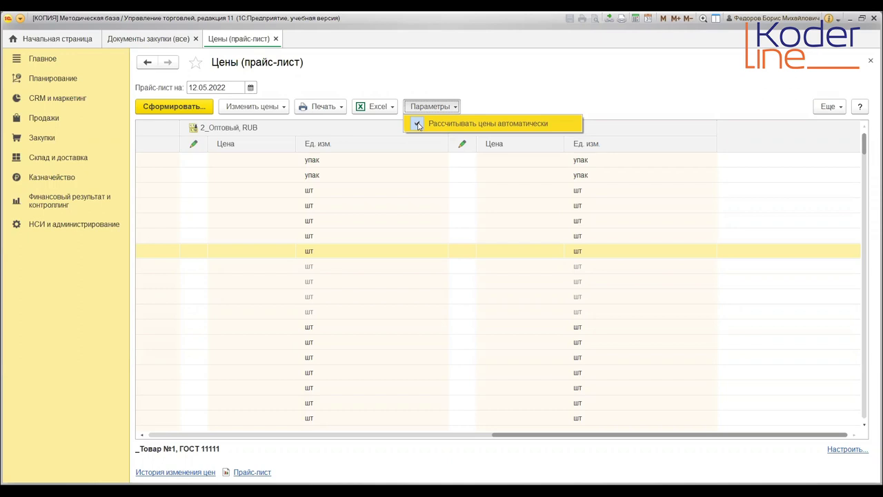
left_click(387, 76)
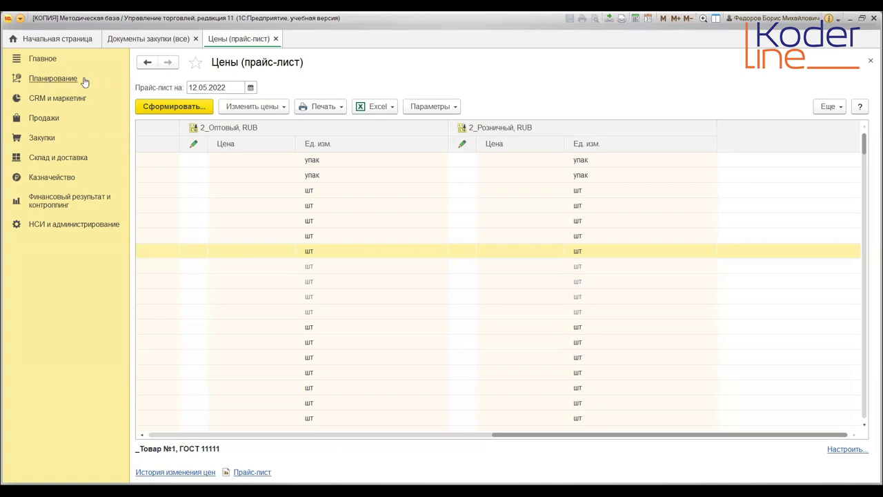
Step: Open the "Прайс-лист" report from the CRM and marketing reports
left_click(50, 100)
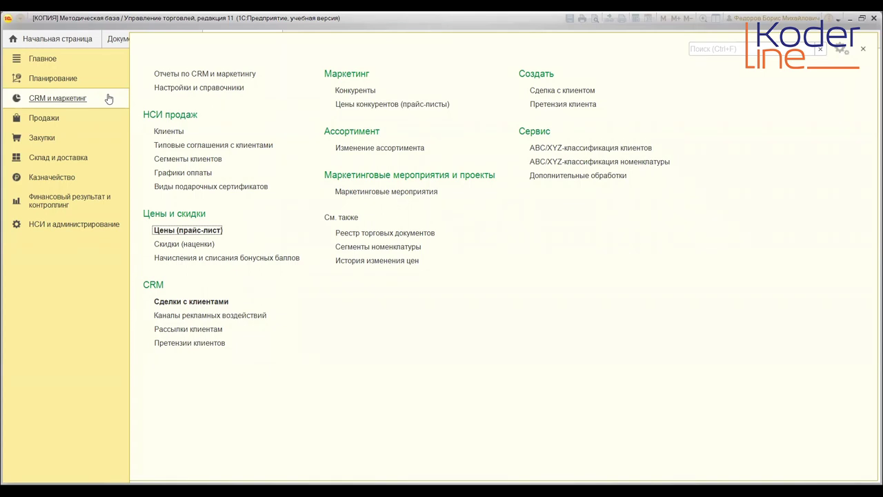
left_click(222, 73)
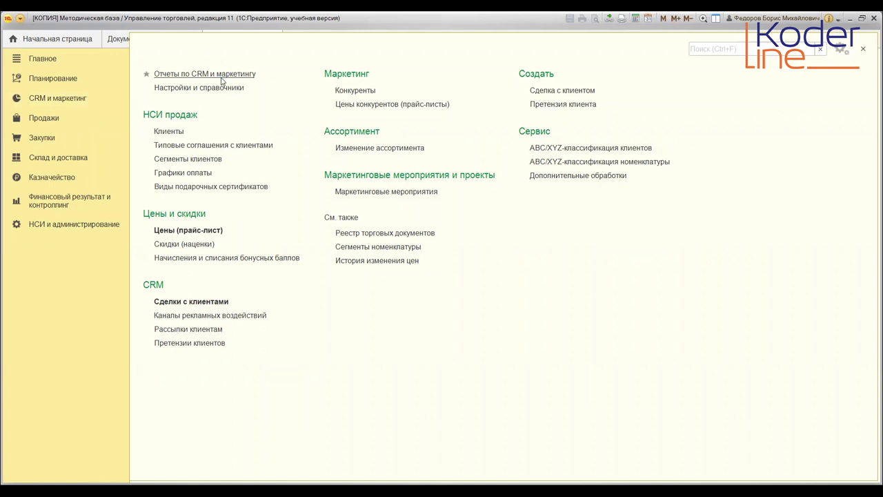
left_click(153, 119)
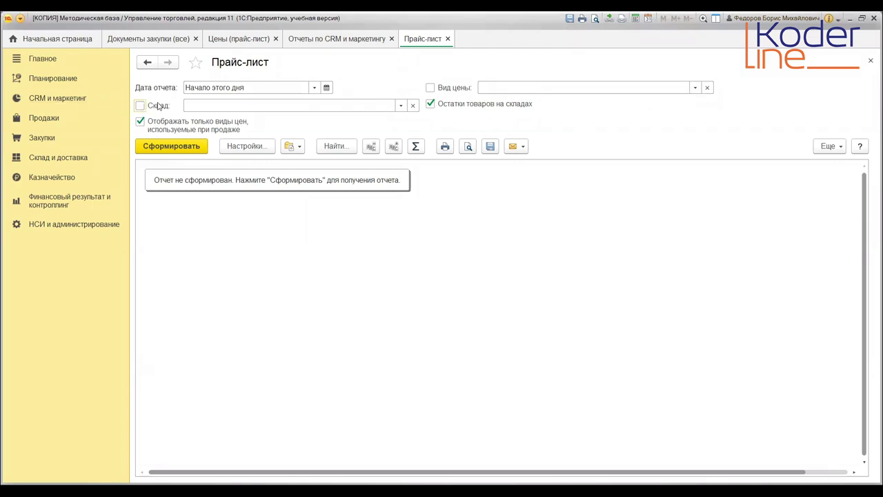
Step: Review the report's filter settings, leave them unchanged and generate the price list for the start of this day
left_click(239, 146)
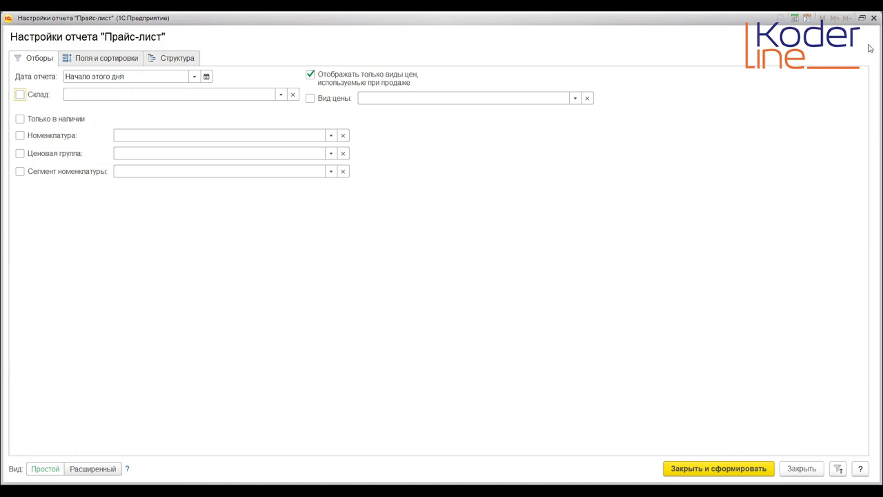
left_click(873, 18)
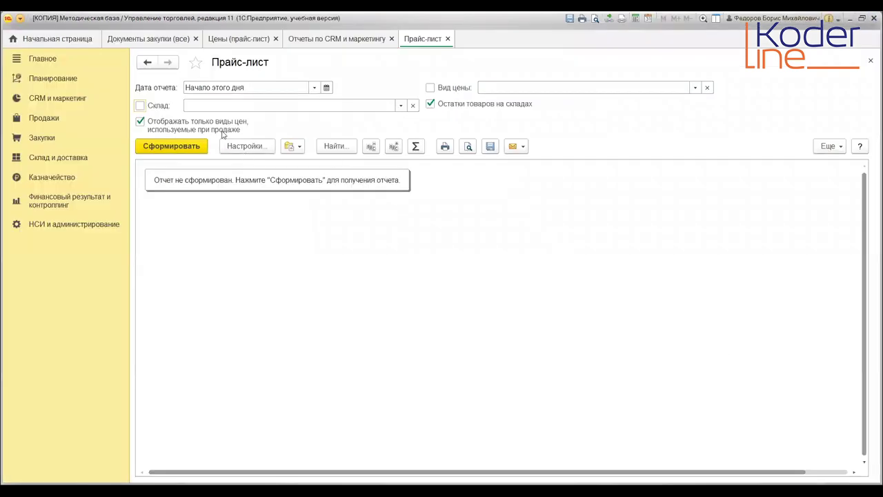
left_click(170, 148)
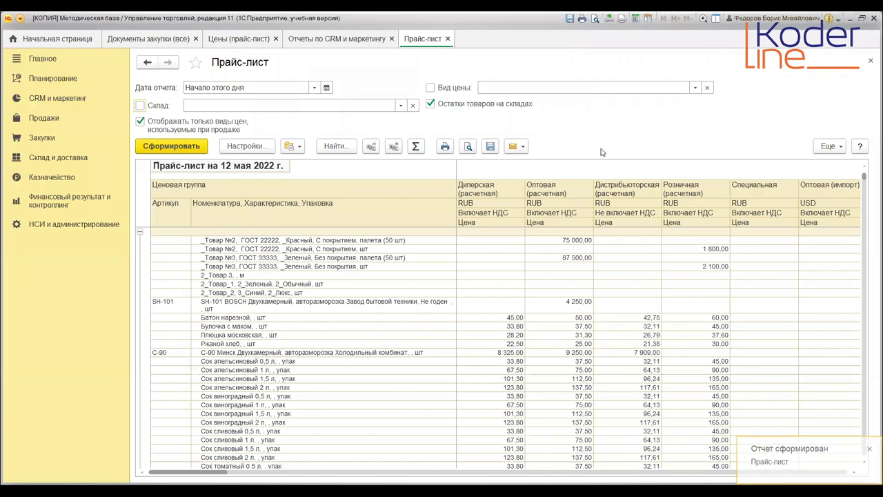
Step: Examine the generated price list's items, characteristics and prices by price kind, down to the "Бытовая техника" group
scroll(662, 216, "down", 2)
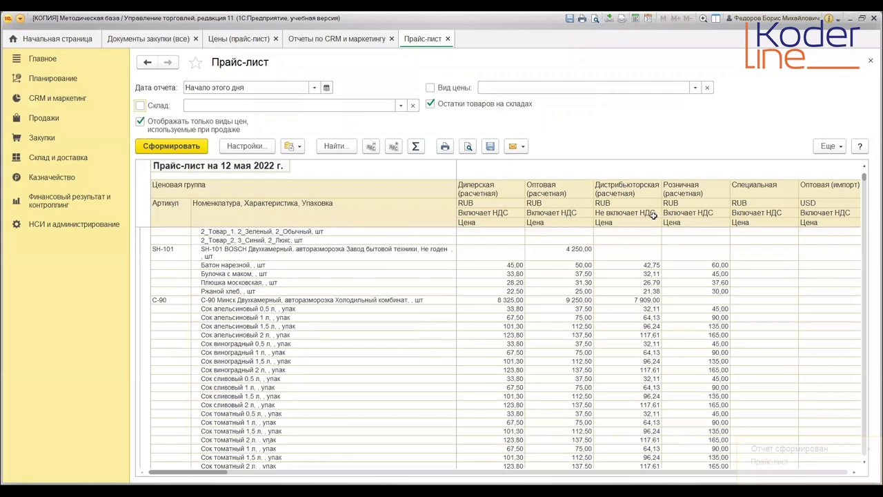
scroll(635, 227, "down", 10)
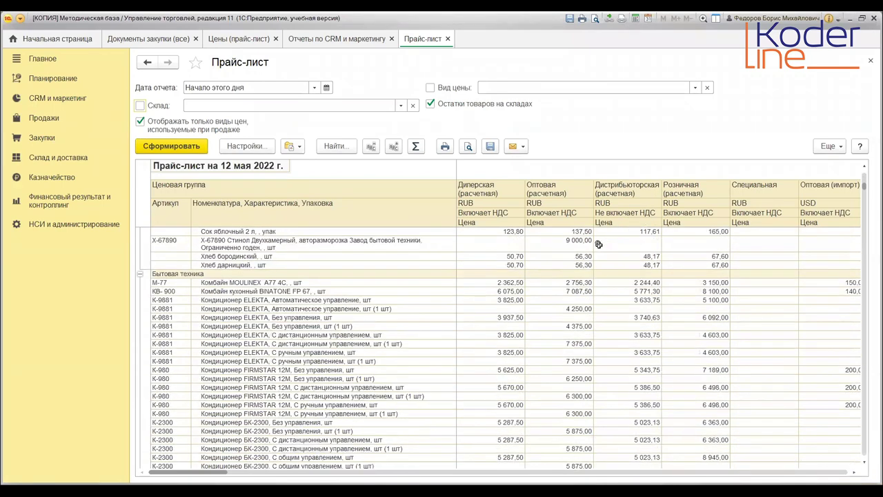
scroll(599, 244, "down", 2)
scroll(593, 246, "up", 5)
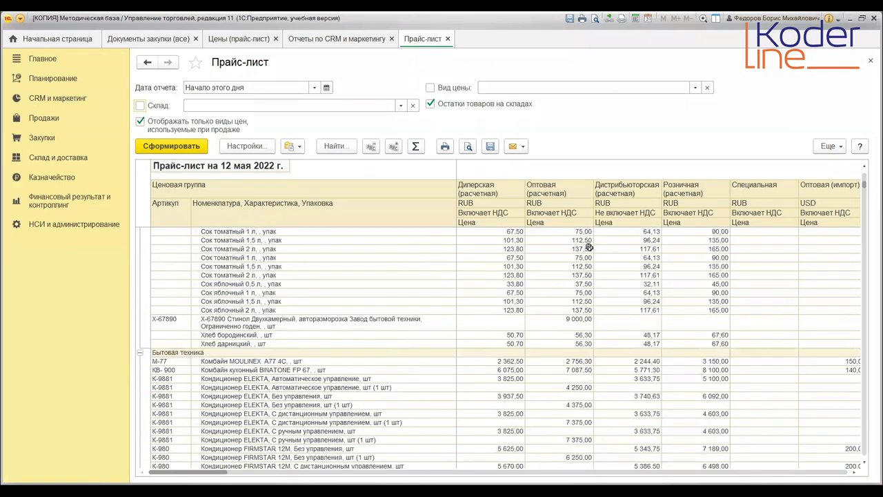
scroll(589, 247, "up", 9)
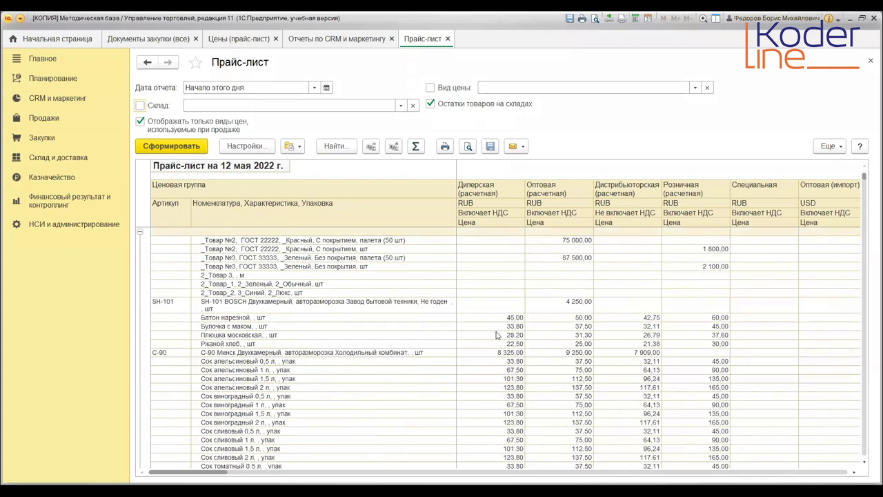
scroll(646, 385, "down", 10)
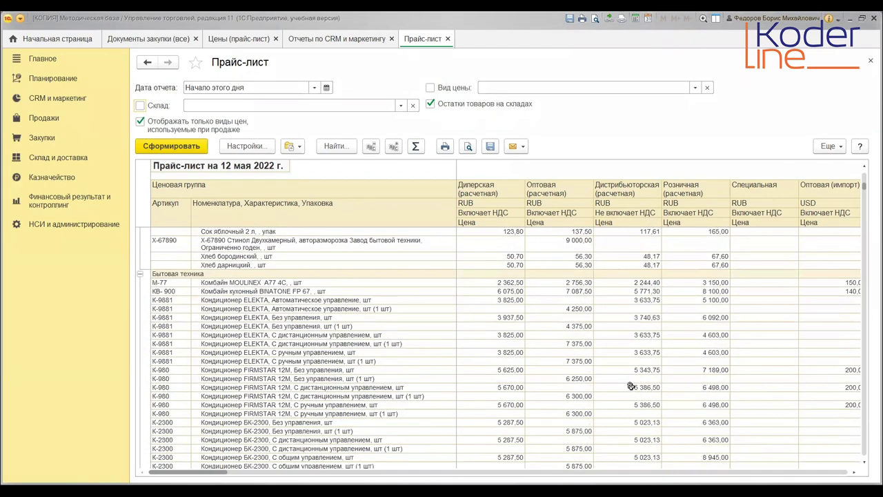
scroll(632, 385, "down", 3)
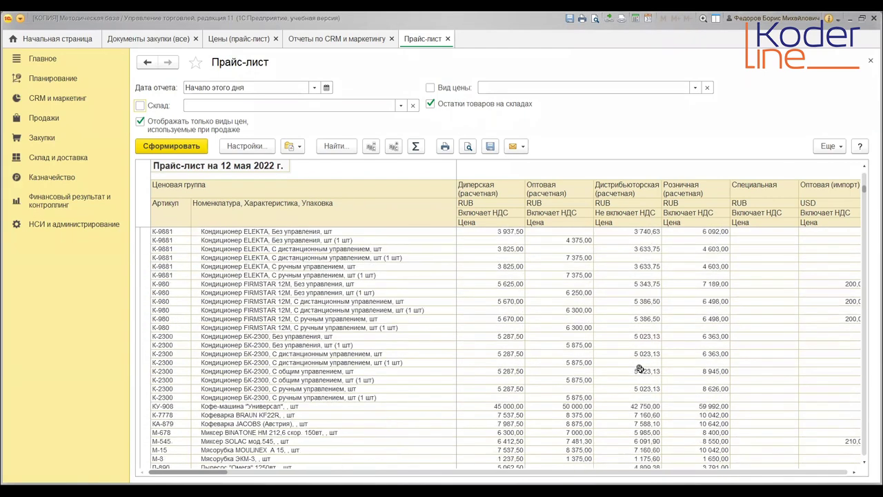
Step: Try to print the generated price list report and to save it to a file
left_click(831, 147)
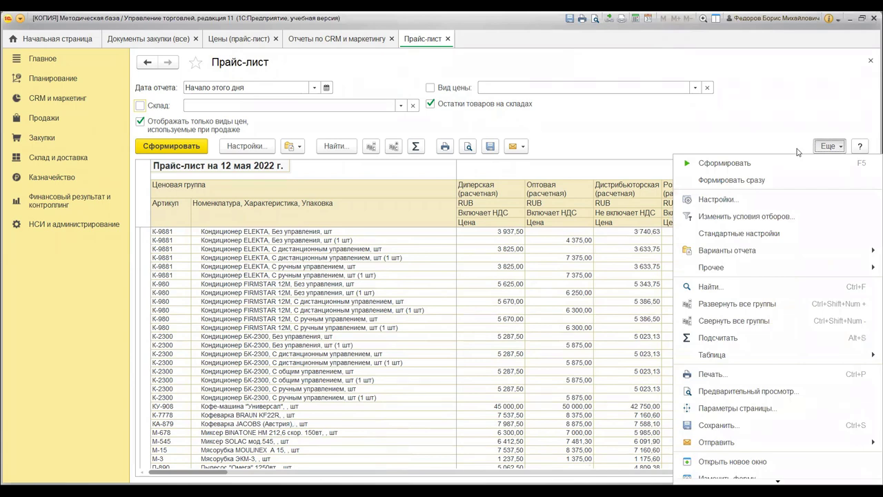
left_click(732, 374)
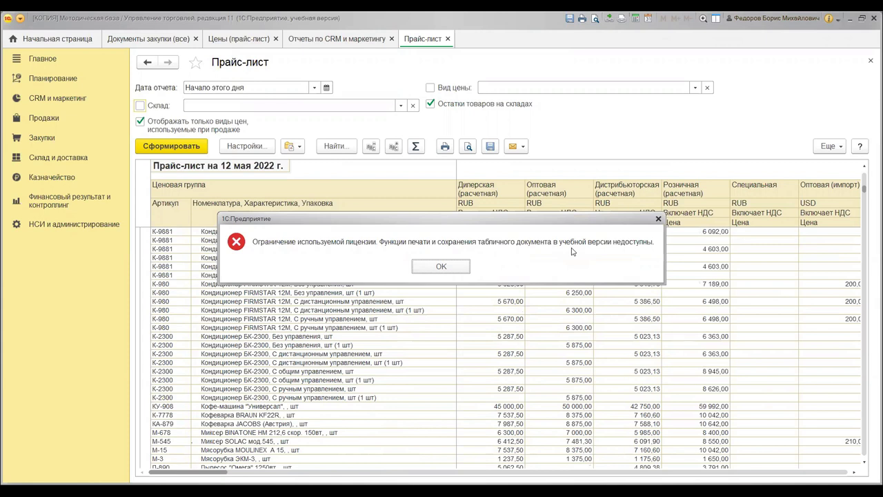
left_click(454, 269)
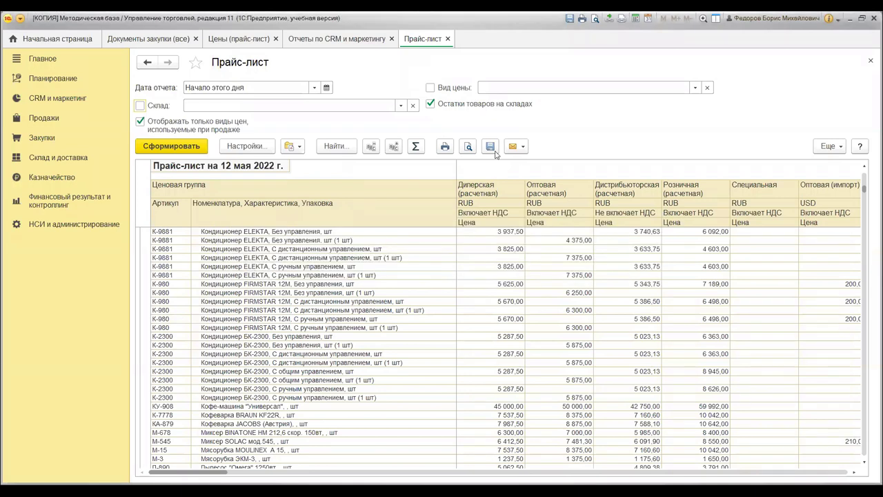
left_click(492, 149)
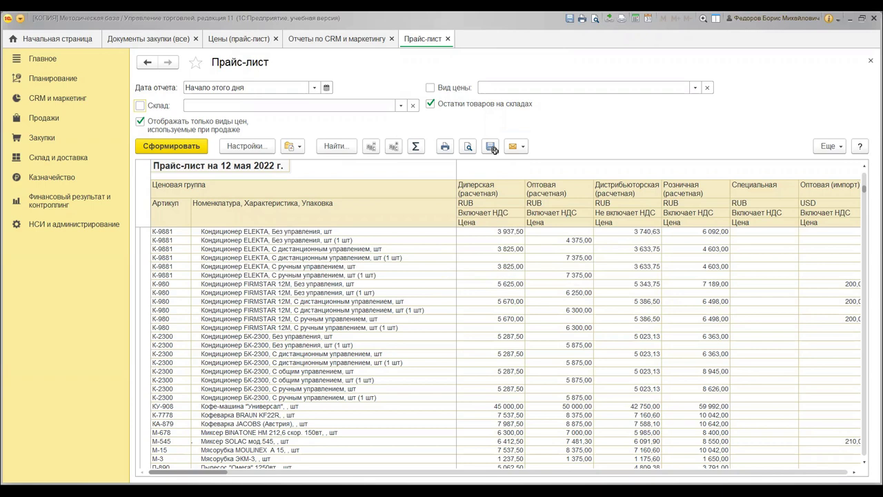